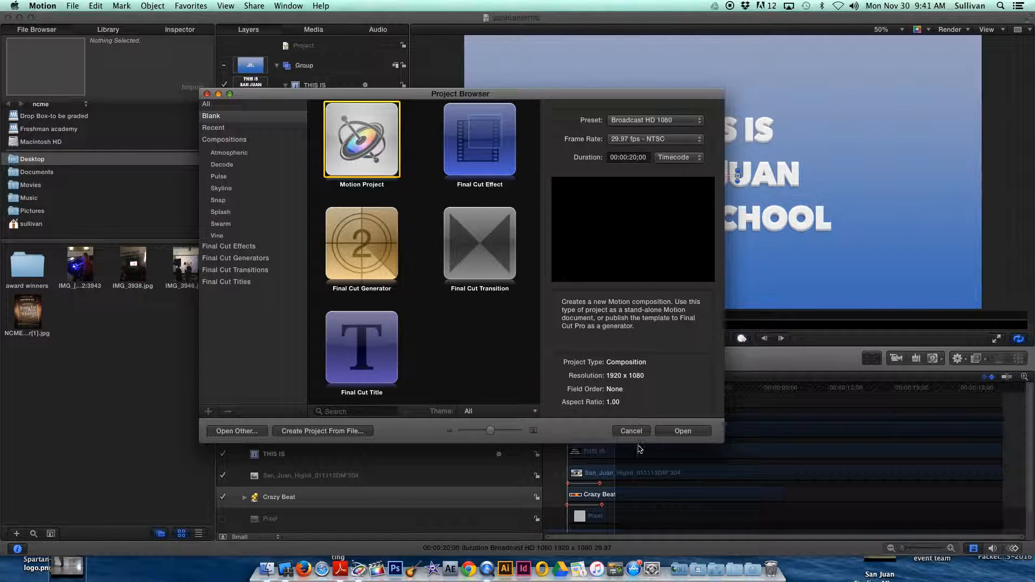
Dismiss the Project Browser, turn off animation recording in the sanjuaninttro project and return the playhead to its start.
{"action": "left_click", "coordinate": [631, 432]}
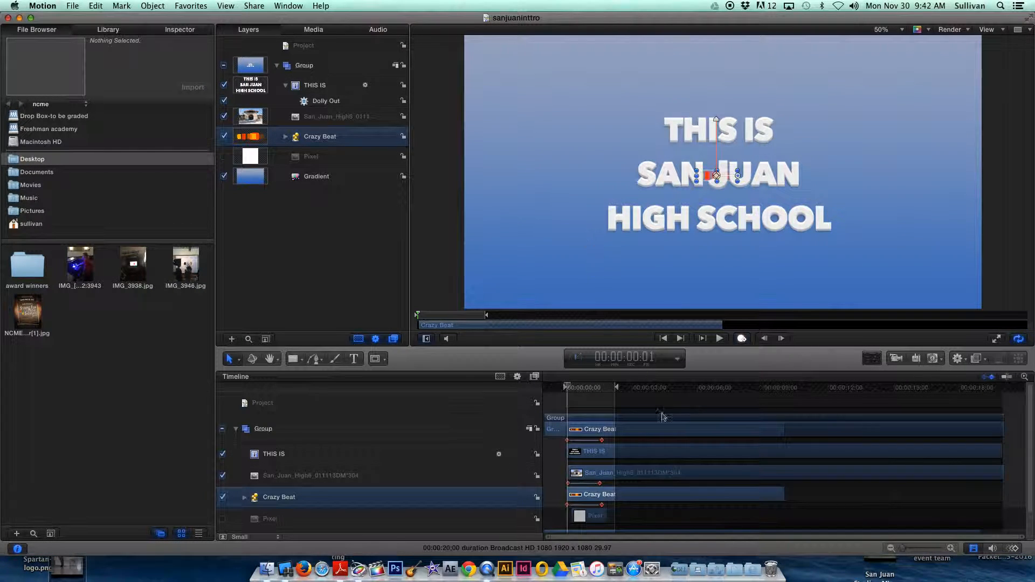
{"action": "mouse_move", "coordinate": [571, 388]}
{"action": "left_mouse_down"}
{"action": "mouse_move", "coordinate": [603, 390]}
{"action": "mouse_move", "coordinate": [566, 386]}
{"action": "left_mouse_up"}
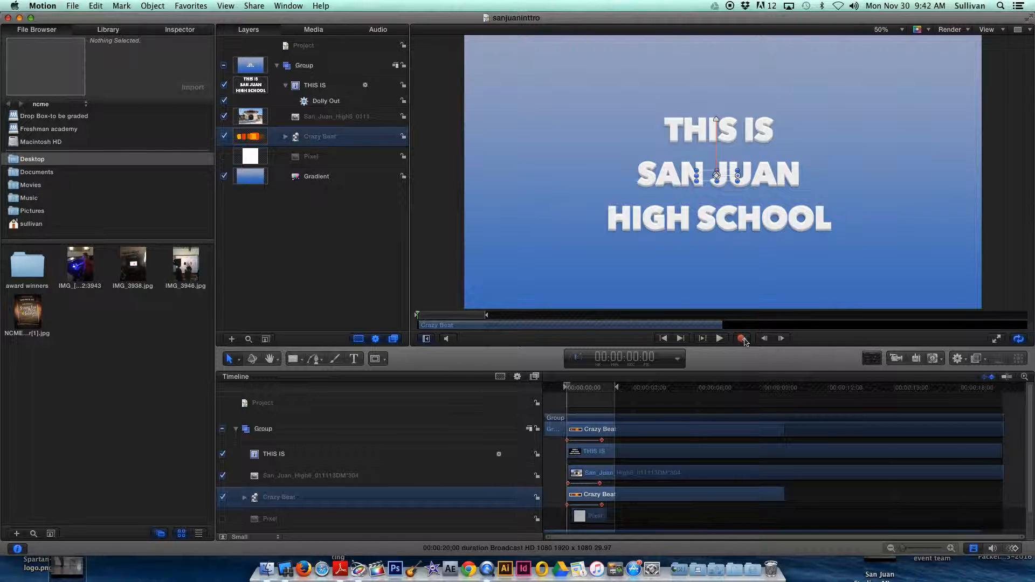
{"action": "left_click", "coordinate": [743, 339]}
{"action": "left_click_drag", "start_coordinate": [570, 388], "coordinate": [567, 386]}
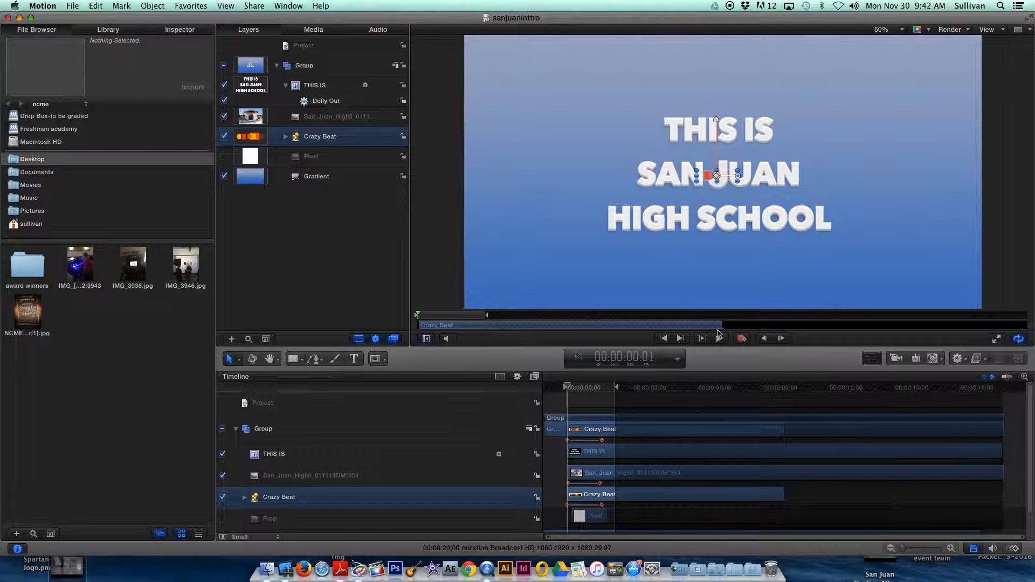
Scrub the playhead through the first two seconds of the timeline and back to the start to preview the intro animation.
{"action": "left_click_drag", "start_coordinate": [570, 390], "coordinate": [609, 390]}
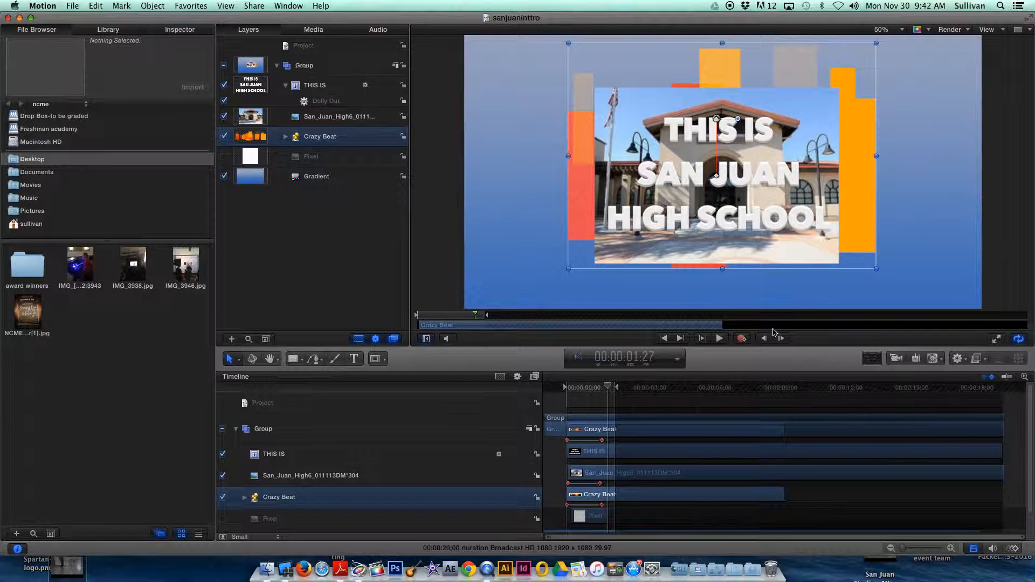
{"action": "mouse_move", "coordinate": [613, 391]}
{"action": "left_mouse_down"}
{"action": "mouse_move", "coordinate": [563, 390]}
{"action": "mouse_move", "coordinate": [607, 389]}
{"action": "left_mouse_up"}
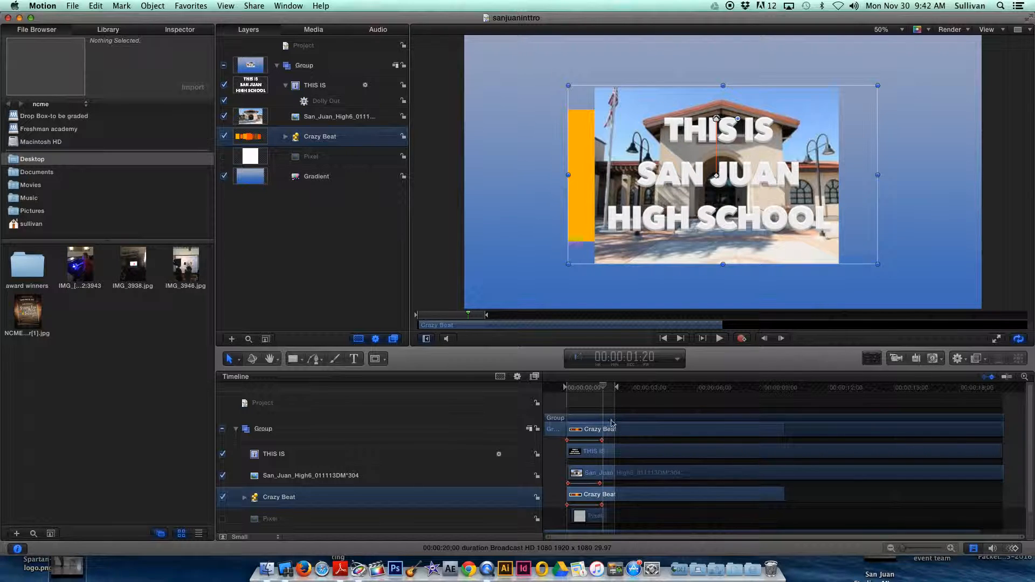
{"action": "left_click_drag", "start_coordinate": [602, 388], "coordinate": [567, 386]}
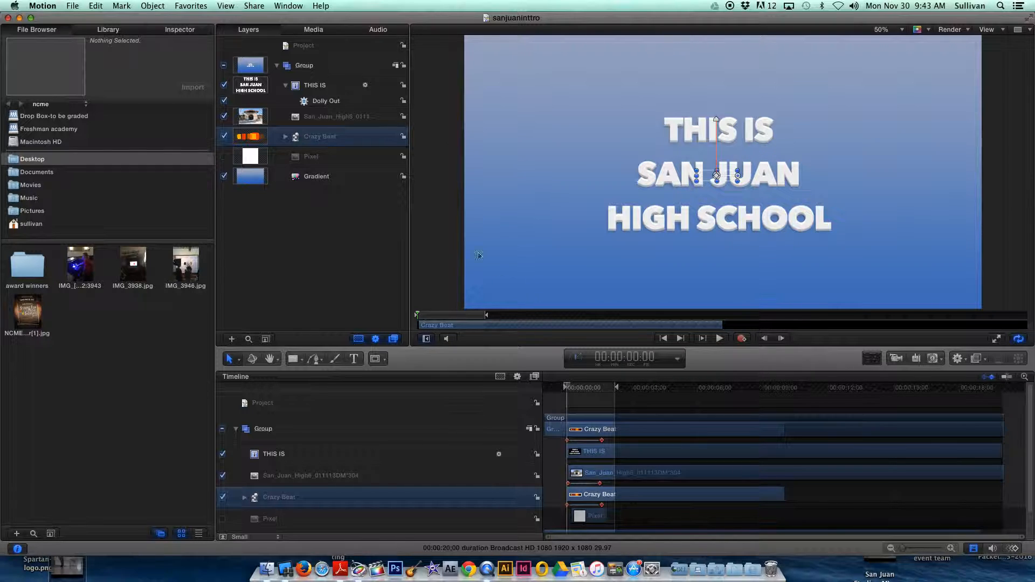
Create a new blank Motion Project with the Broadcast HD 1080 preset, 29.97 fps - NTSC and a duration of 00:00:20;00.
{"action": "left_click", "coordinate": [108, 30]}
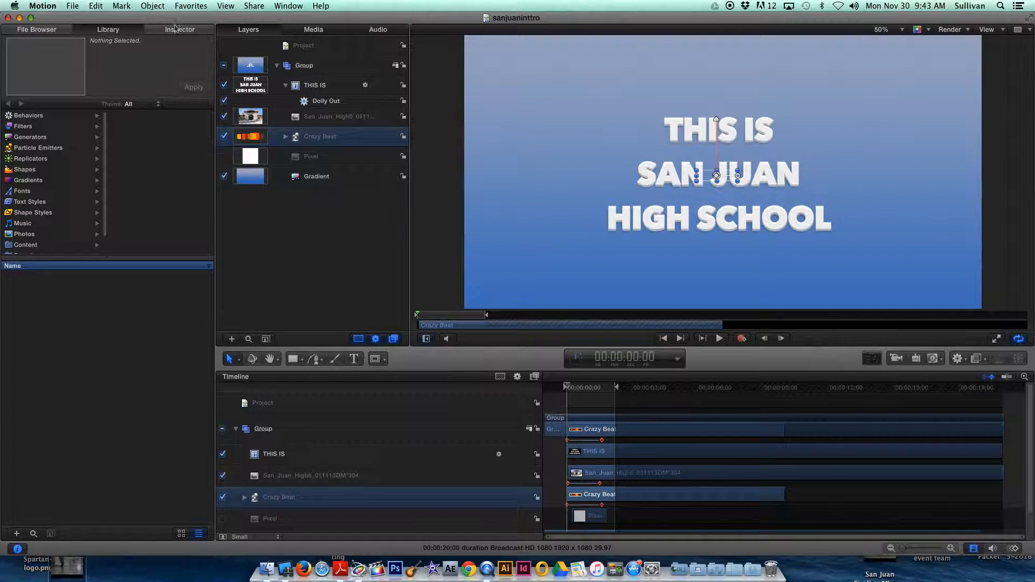
{"action": "left_click", "coordinate": [73, 6]}
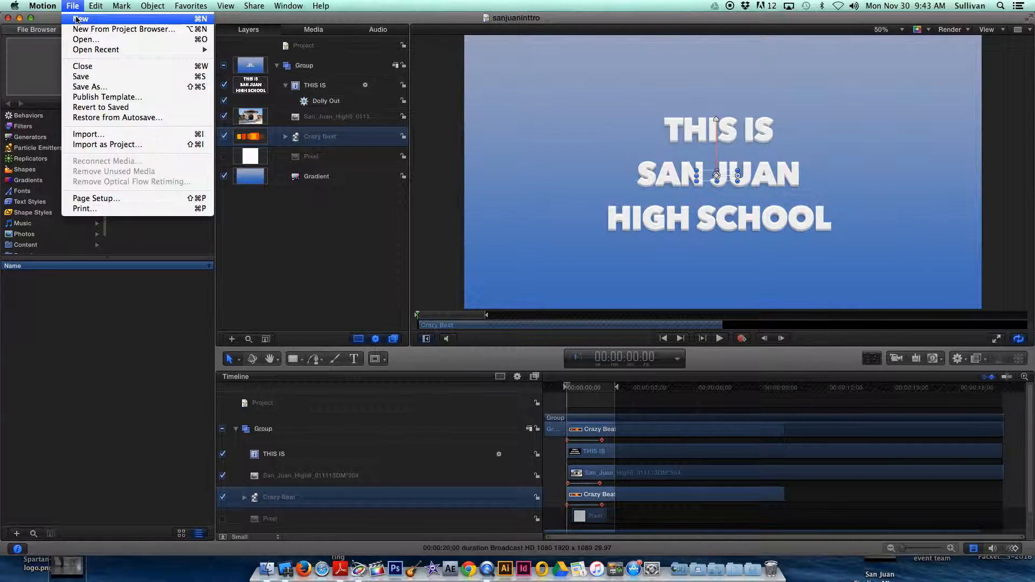
{"action": "left_click", "coordinate": [76, 19]}
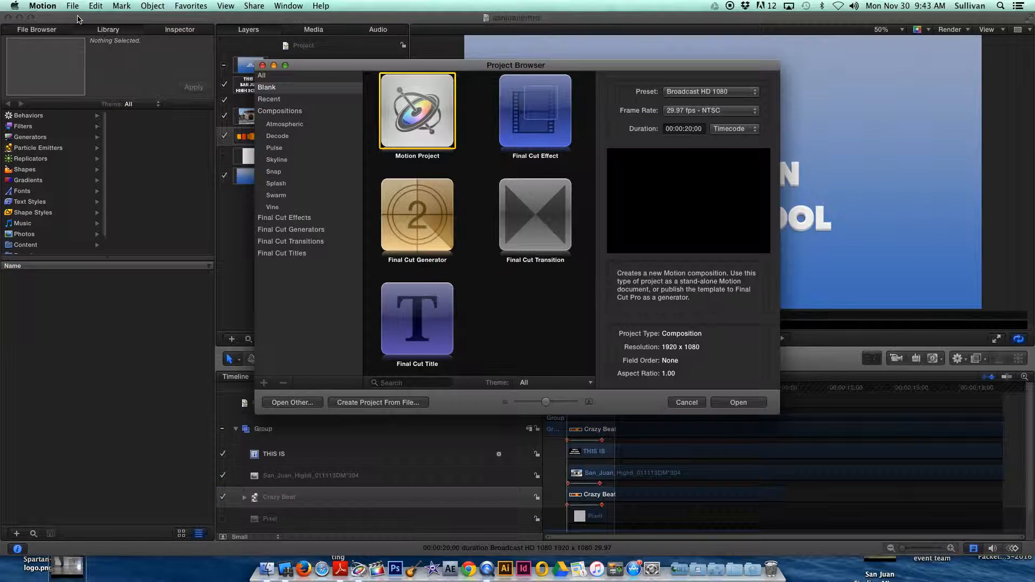
{"action": "left_click_drag", "start_coordinate": [408, 68], "coordinate": [358, 60]}
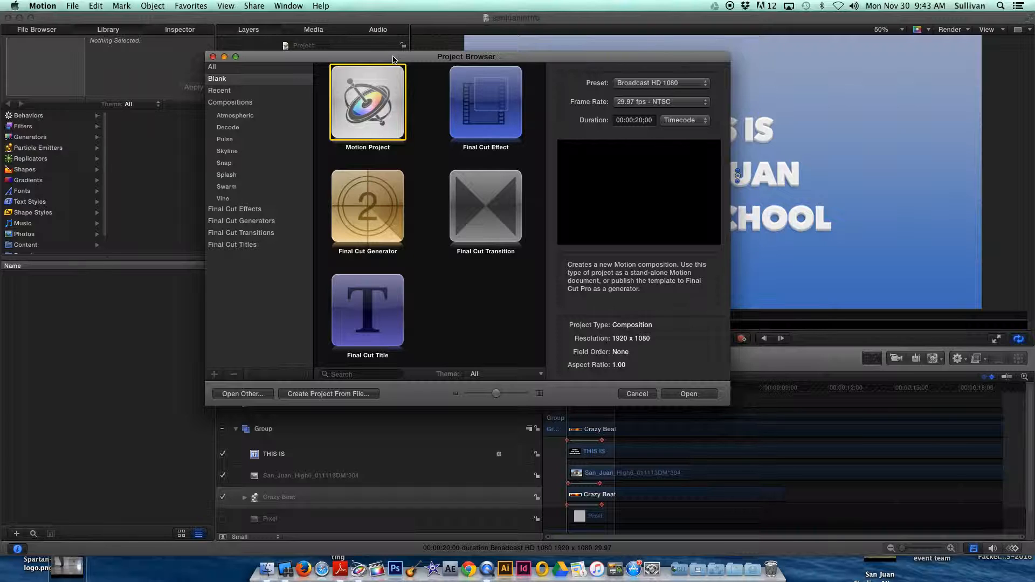
{"action": "left_click", "coordinate": [689, 394]}
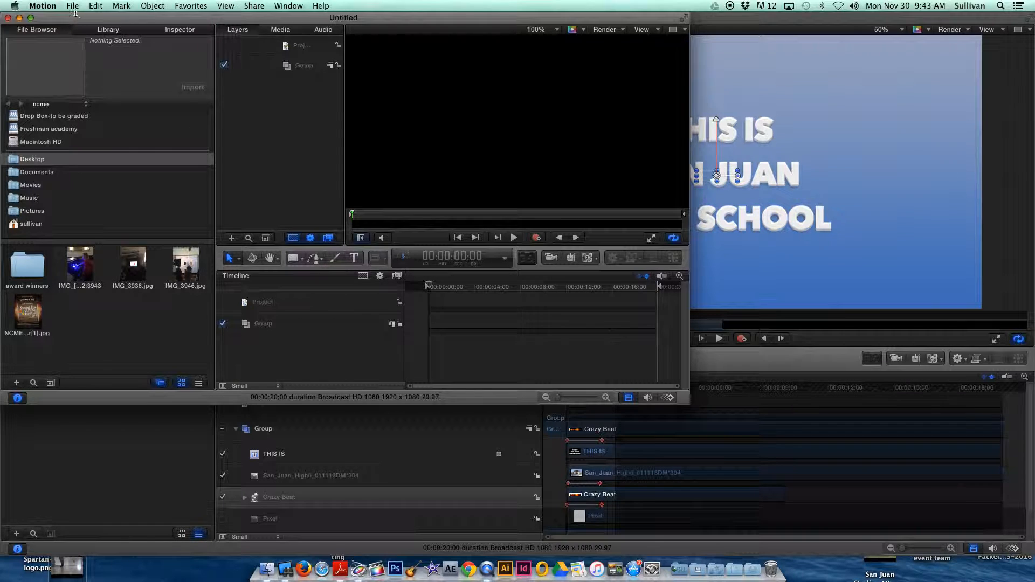
Open the preferences and look through the General, Appearance, Project, Cache, Canvas and 3D settings.
{"action": "left_click", "coordinate": [76, 9]}
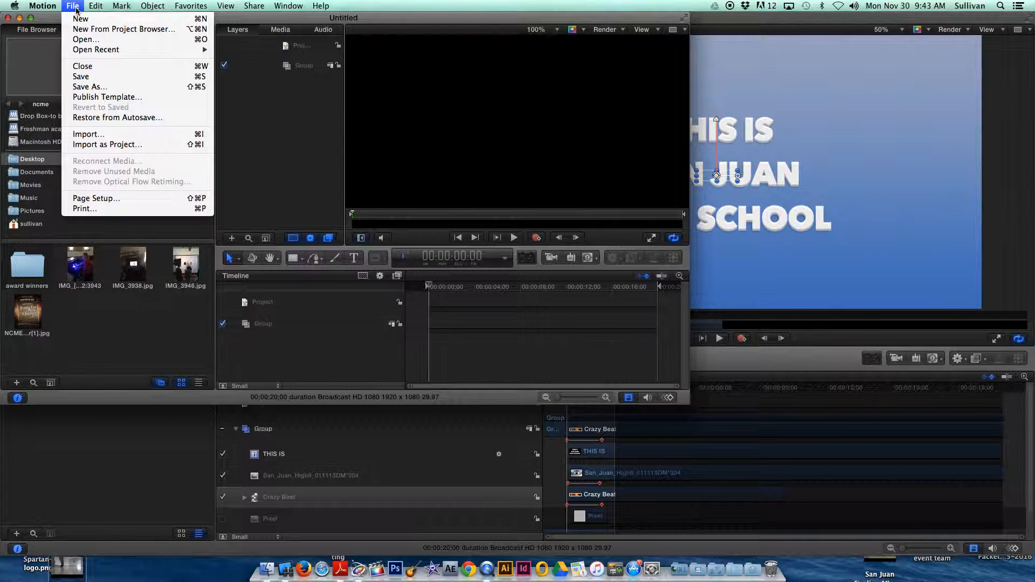
{"action": "mouse_move", "coordinate": [53, 8]}
{"action": "left_click", "coordinate": [55, 33]}
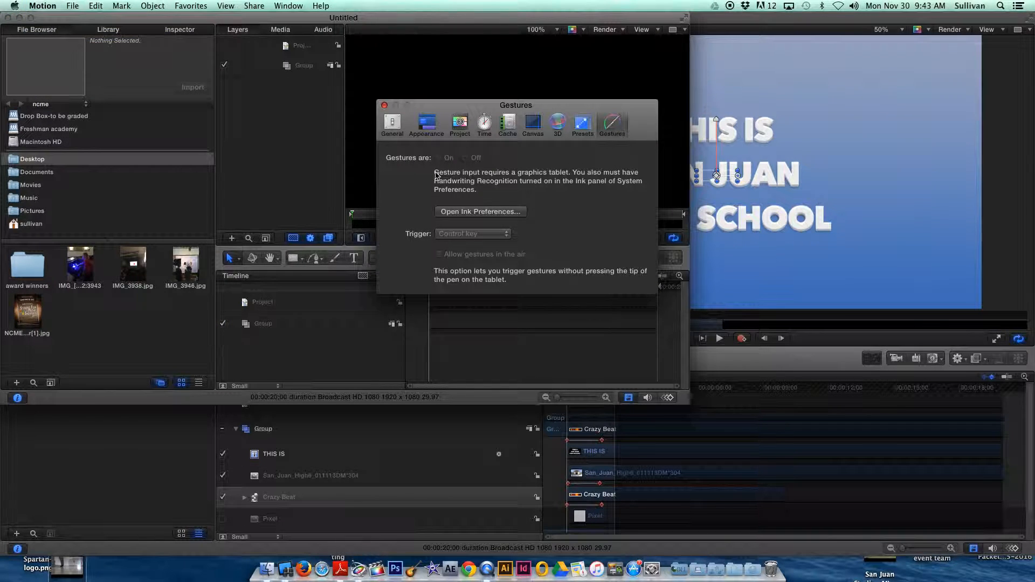
{"action": "left_click", "coordinate": [460, 124]}
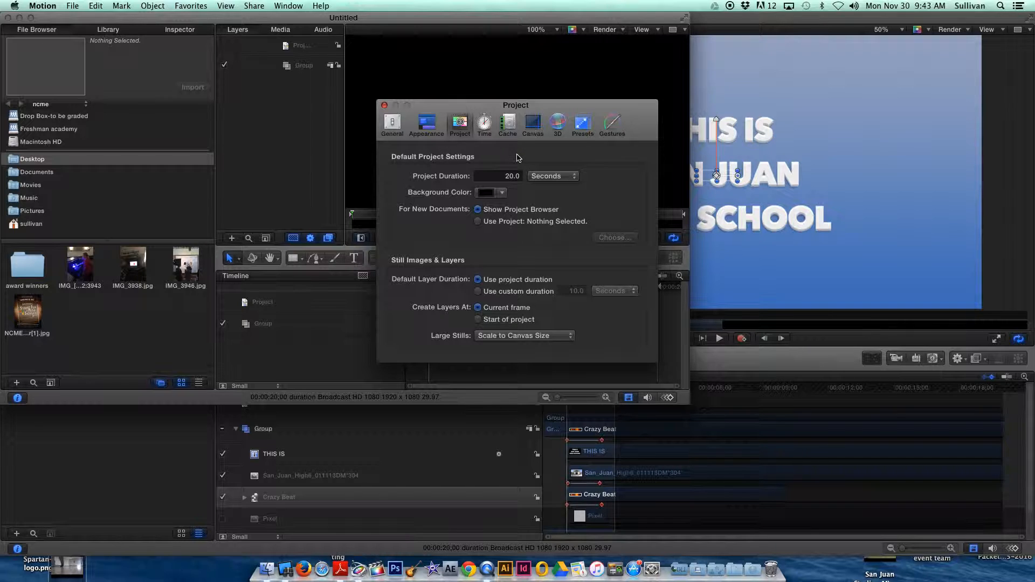
{"action": "left_click", "coordinate": [397, 128]}
{"action": "left_click", "coordinate": [427, 125]}
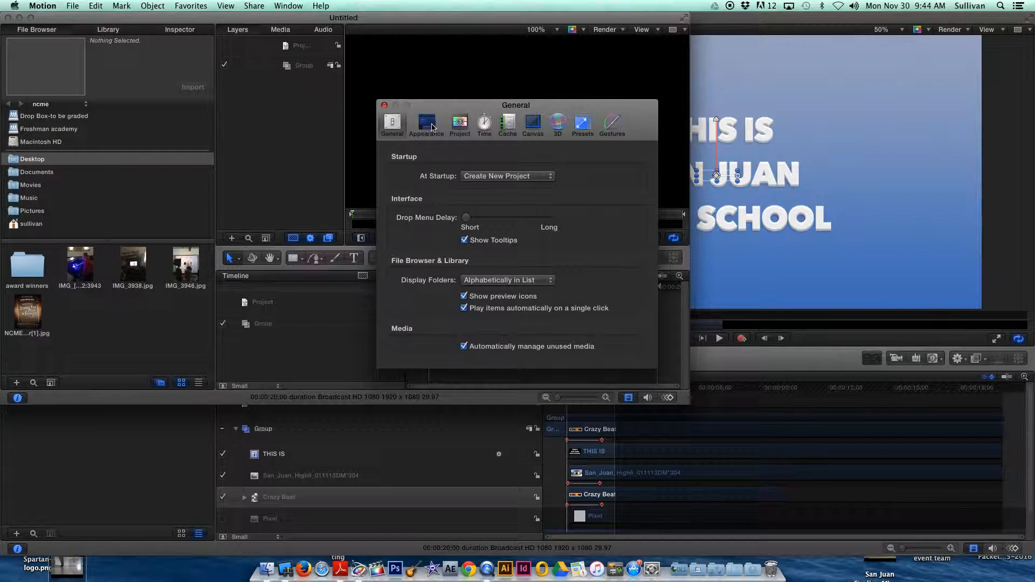
{"action": "left_click", "coordinate": [460, 122]}
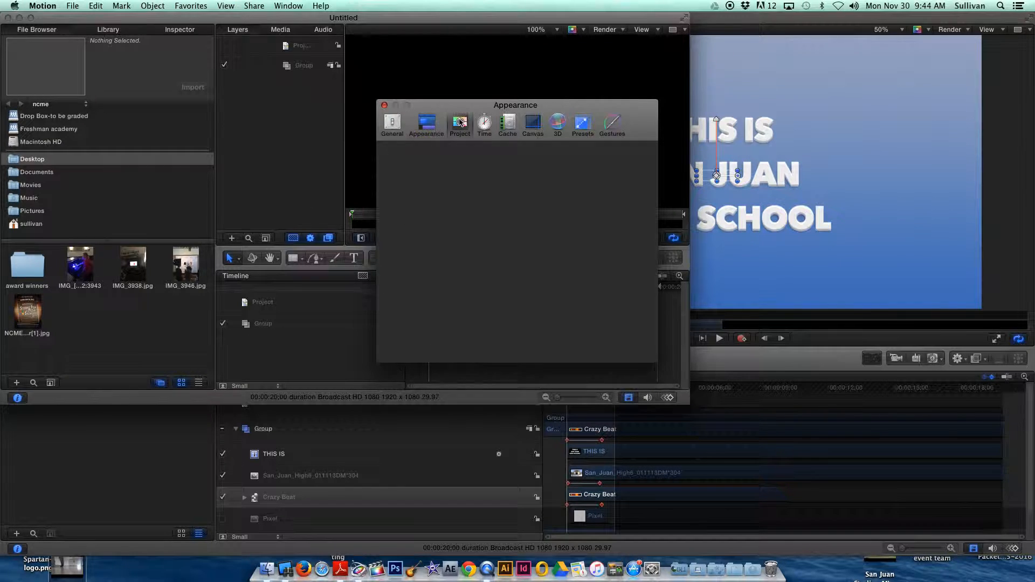
{"action": "left_click", "coordinate": [508, 123]}
{"action": "left_click", "coordinate": [532, 124]}
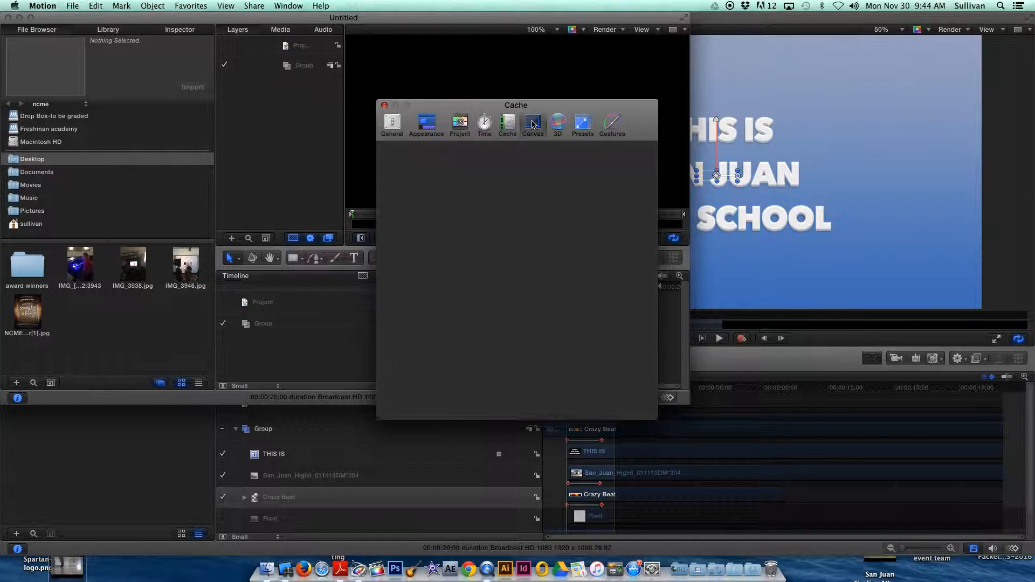
{"action": "left_click", "coordinate": [560, 131]}
Mark Broadcast HD 1080 as the default project preset in the preferences and close them.
{"action": "left_click", "coordinate": [579, 130]}
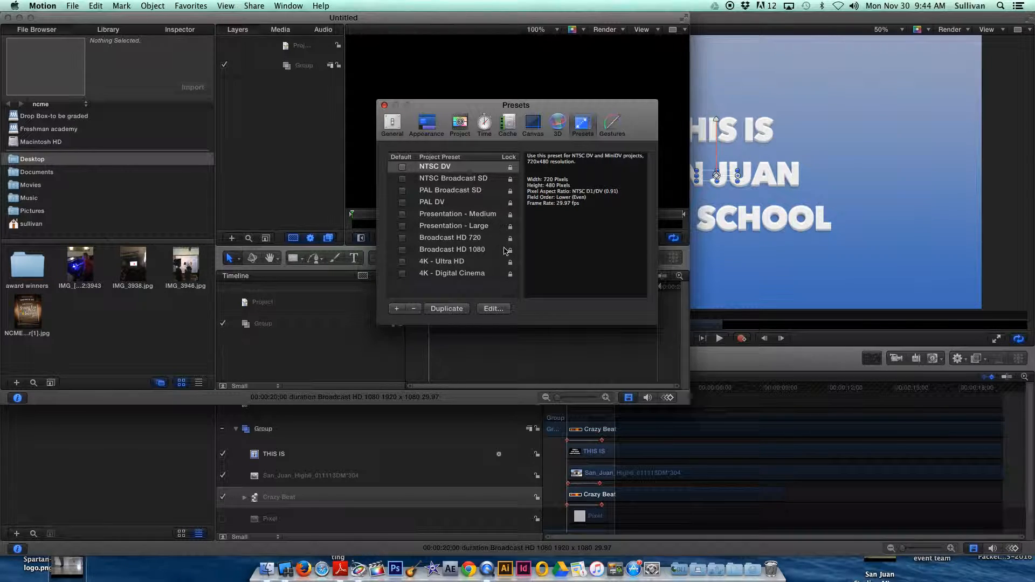
{"action": "left_click", "coordinate": [442, 251]}
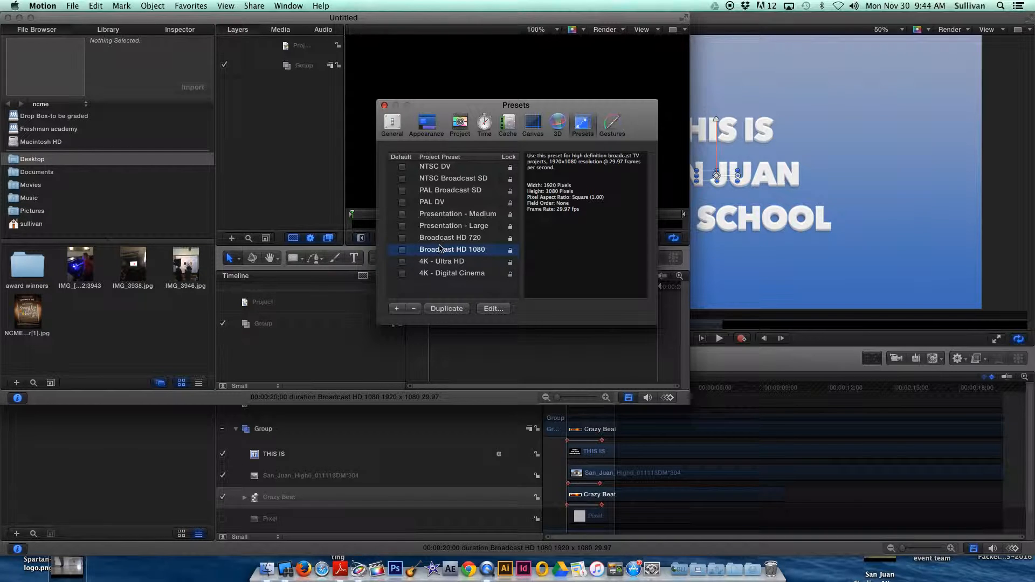
{"action": "left_click", "coordinate": [403, 250]}
{"action": "left_click", "coordinate": [385, 105]}
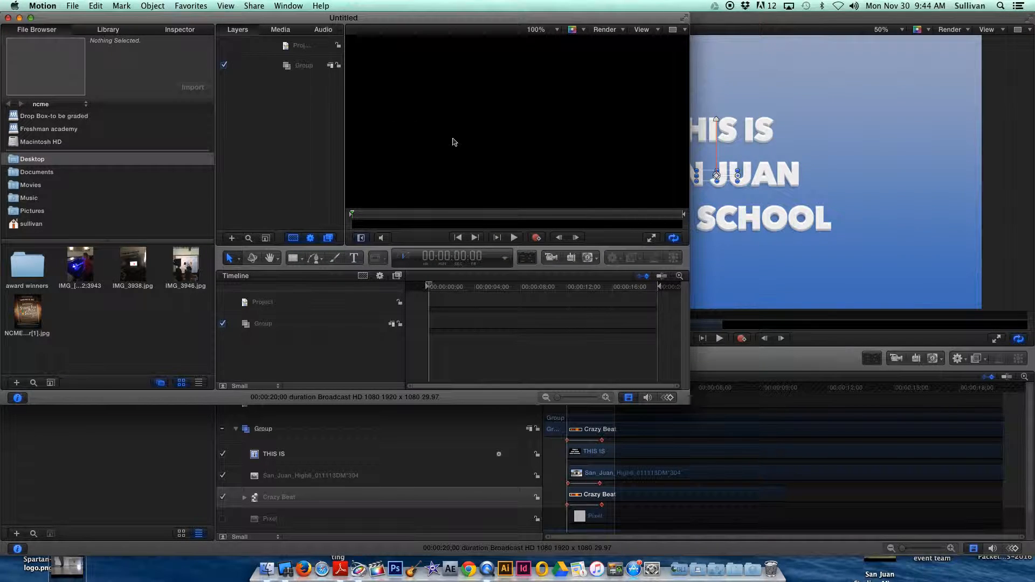
Create another blank Motion Project from the Project Browser using Broadcast HD 1080 and enlarge its window to fill the screen.
{"action": "left_click", "coordinate": [73, 6]}
{"action": "left_click", "coordinate": [102, 30]}
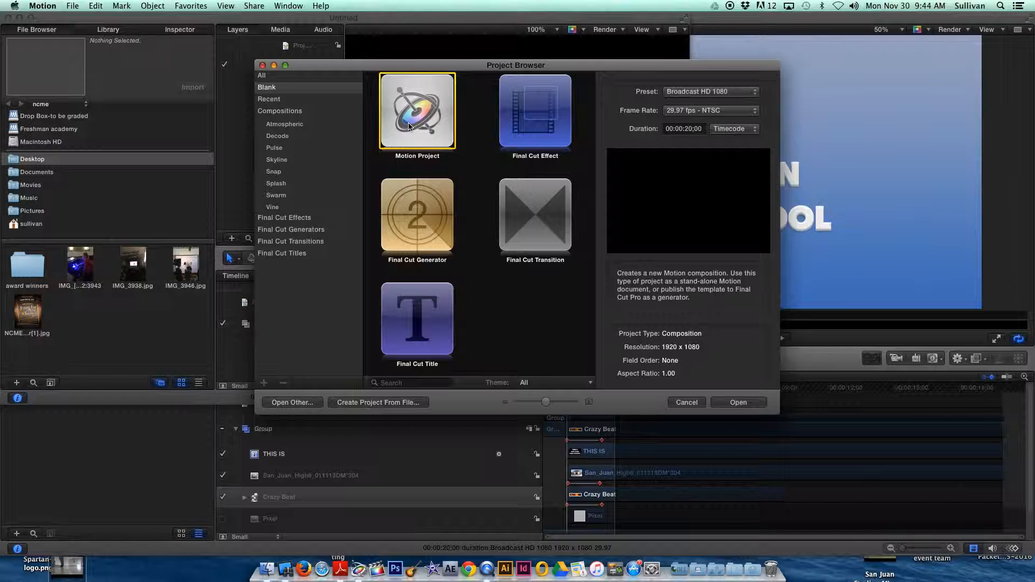
{"action": "left_click", "coordinate": [739, 402]}
{"action": "left_click_drag", "start_coordinate": [688, 401], "coordinate": [1033, 554]}
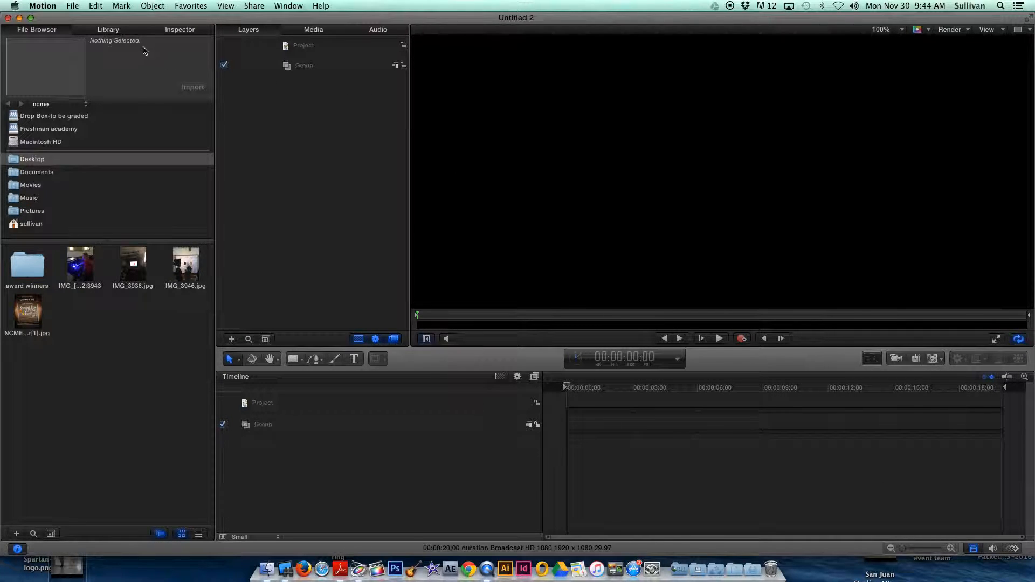
Show the Library, enlarge its category list so all categories fit, and list the Behaviors.
{"action": "left_click", "coordinate": [107, 32]}
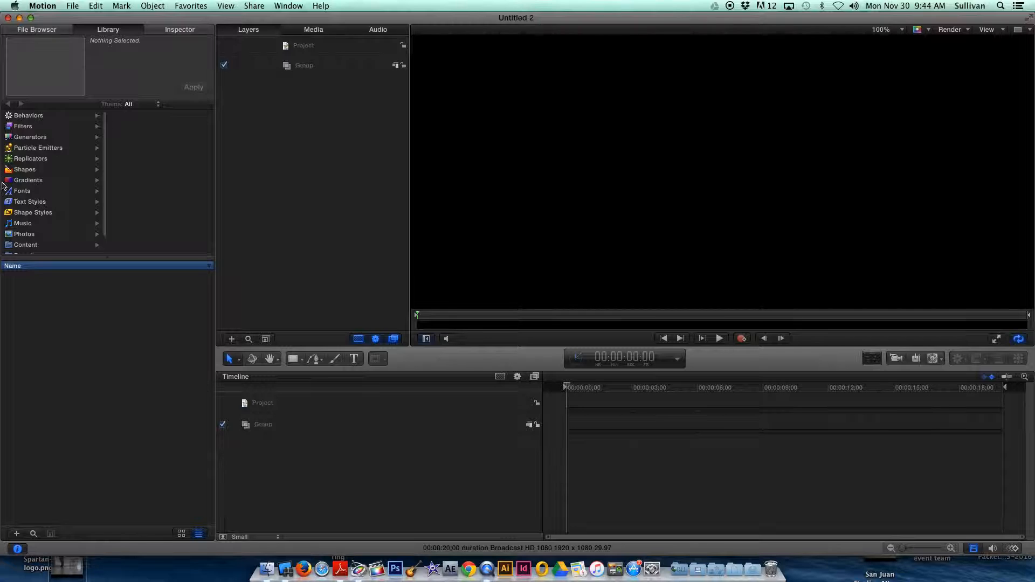
{"action": "left_click_drag", "start_coordinate": [87, 257], "coordinate": [84, 328]}
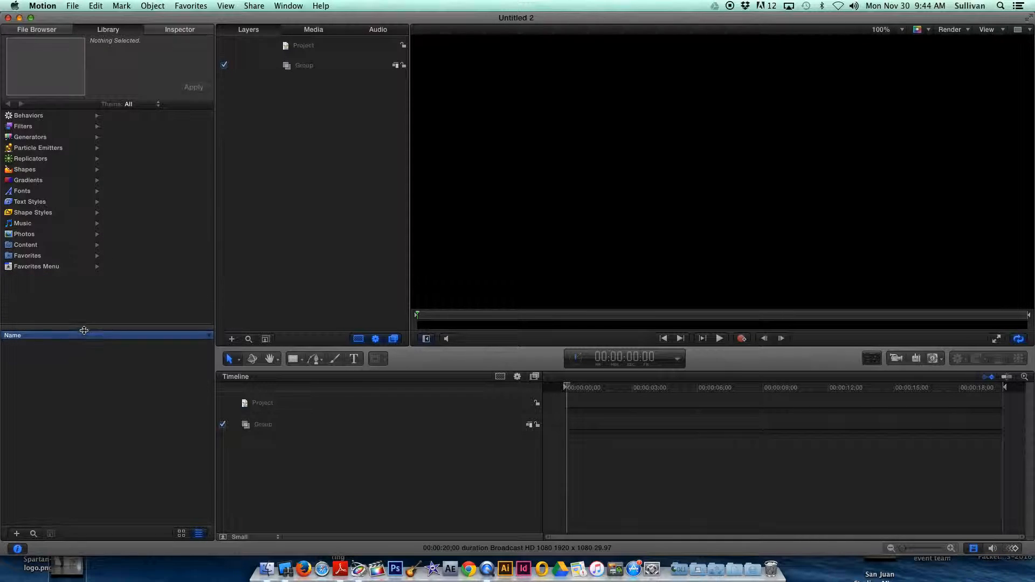
{"action": "left_click", "coordinate": [33, 118]}
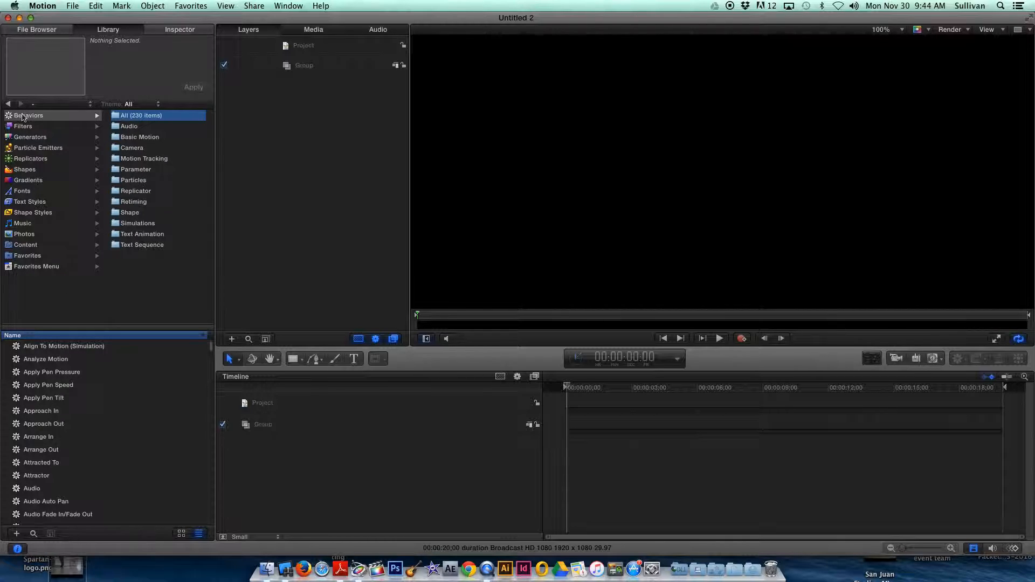
Preview the Analyze Motion, Apply Pen Tilt, Align To Motion (Simulation) and Blur In behaviors in the Library.
{"action": "left_click", "coordinate": [40, 361]}
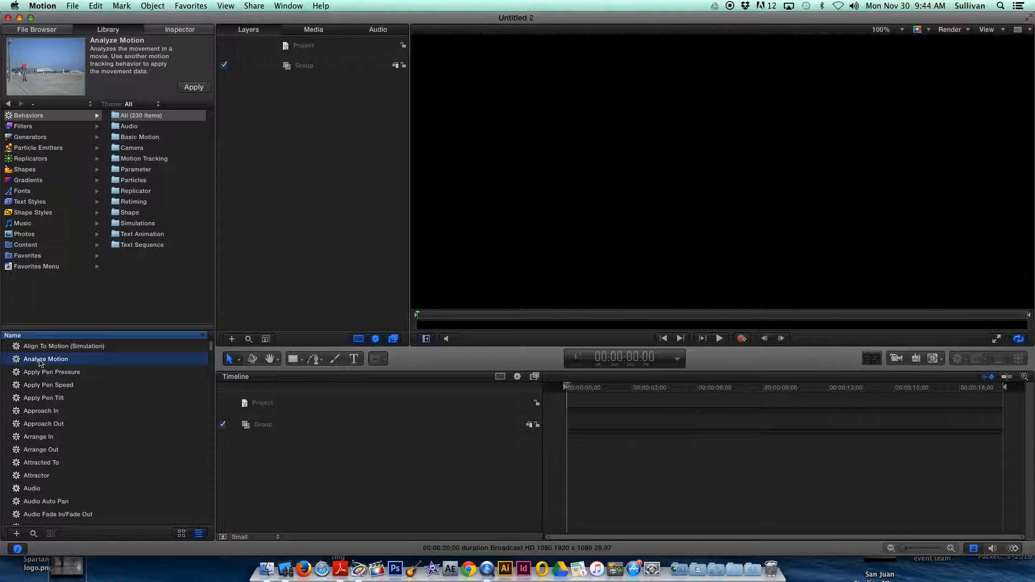
{"action": "left_click", "coordinate": [41, 396]}
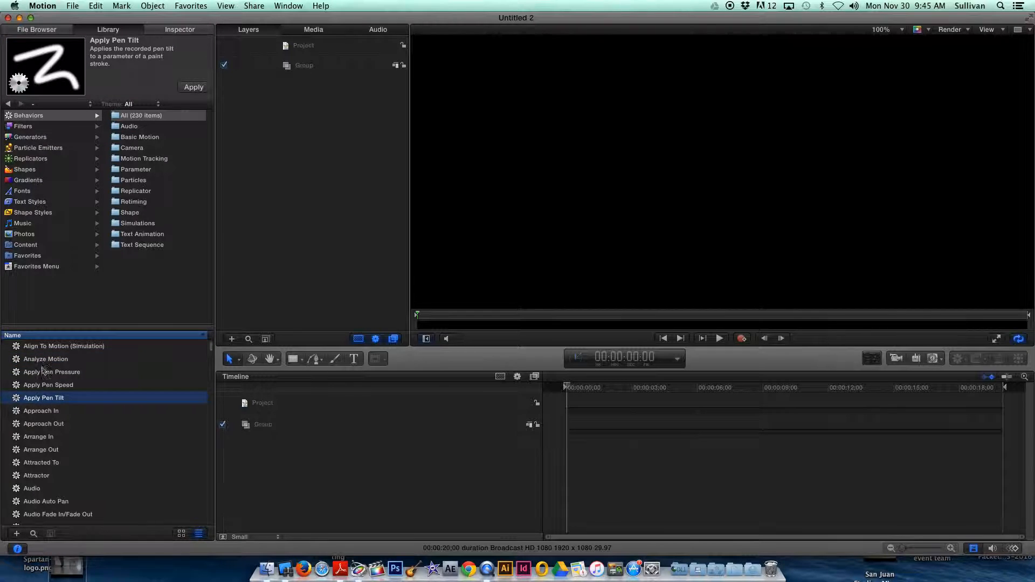
{"action": "left_click", "coordinate": [41, 347]}
{"action": "mouse_move", "coordinate": [27, 90]}
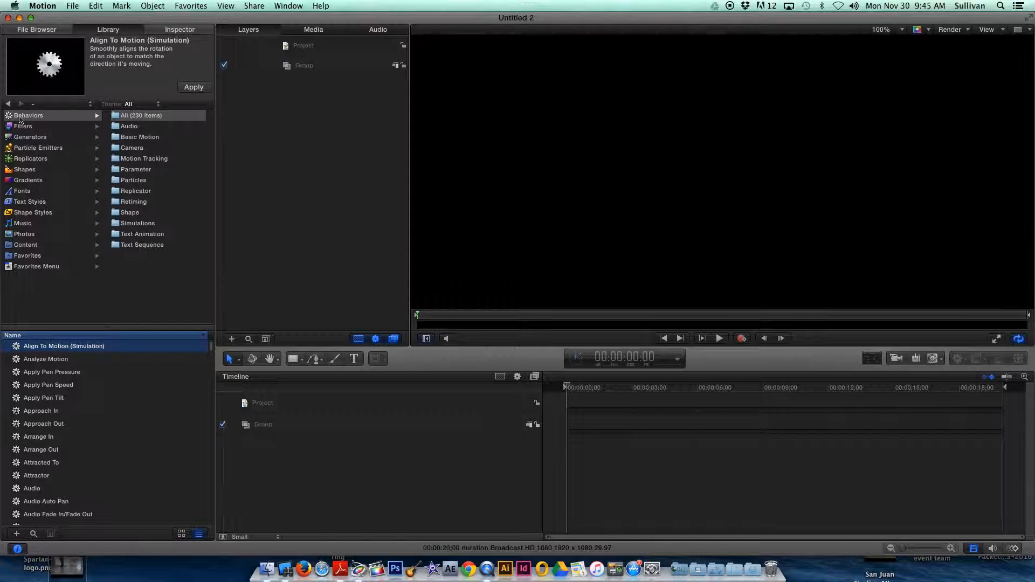
{"action": "left_click", "coordinate": [33, 399]}
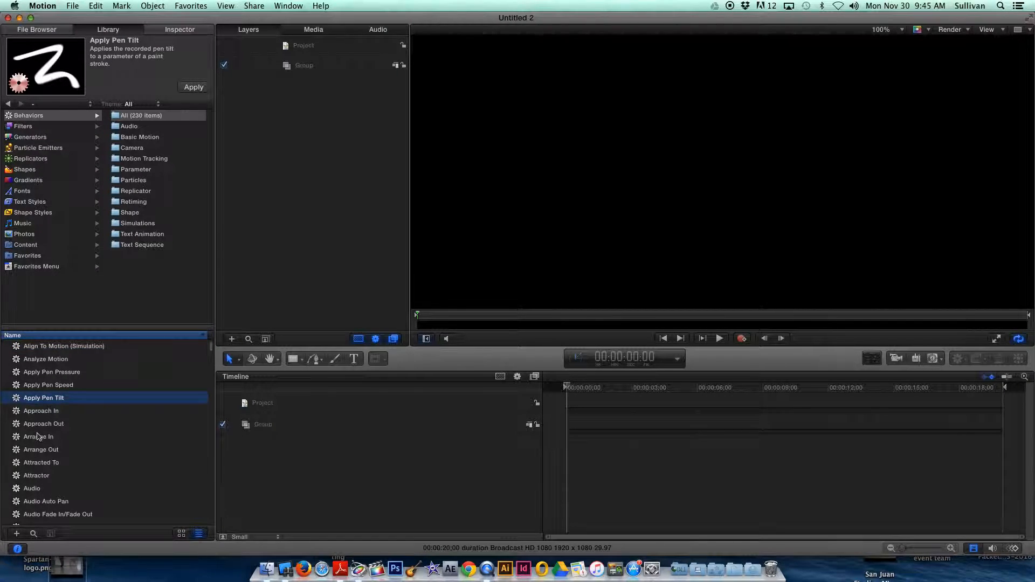
{"action": "scroll", "coordinate": [38, 438], "scroll_direction": "down", "scroll_amount": 5}
{"action": "left_click", "coordinate": [36, 449]}
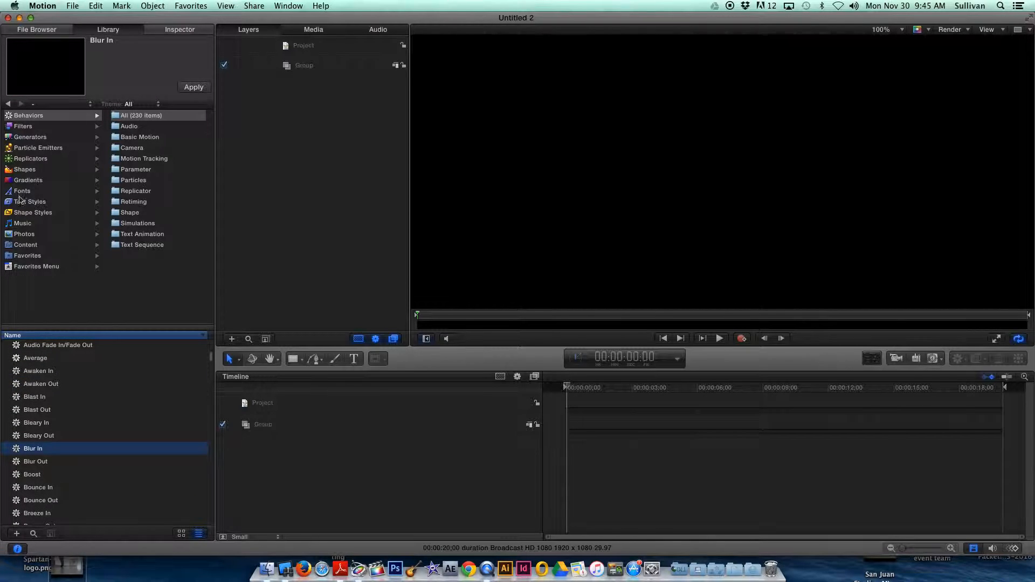
List the Library's Filters and preview Circle Screen, Compound Blur and Contrast.
{"action": "left_click", "coordinate": [28, 128]}
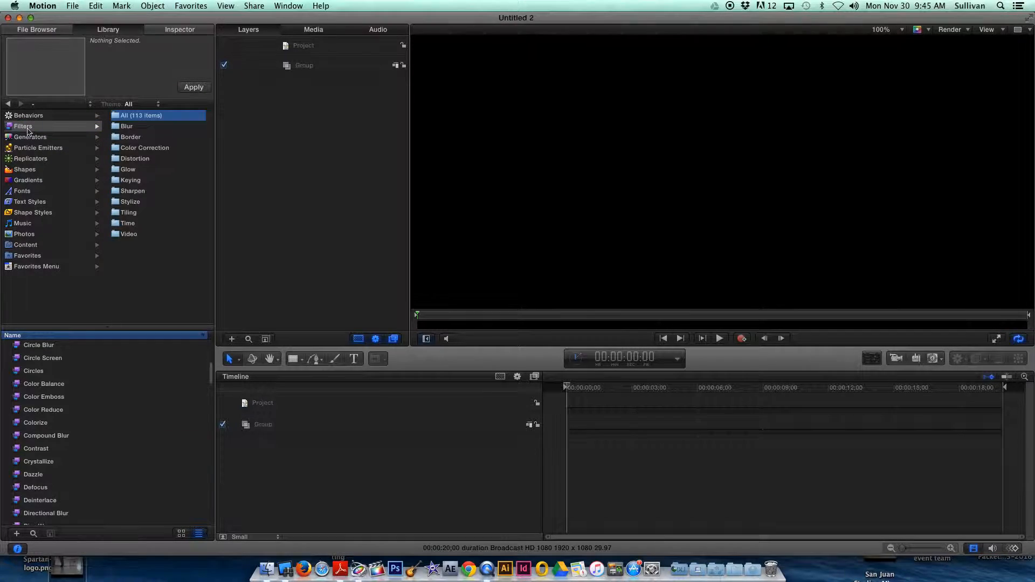
{"action": "left_click", "coordinate": [30, 359]}
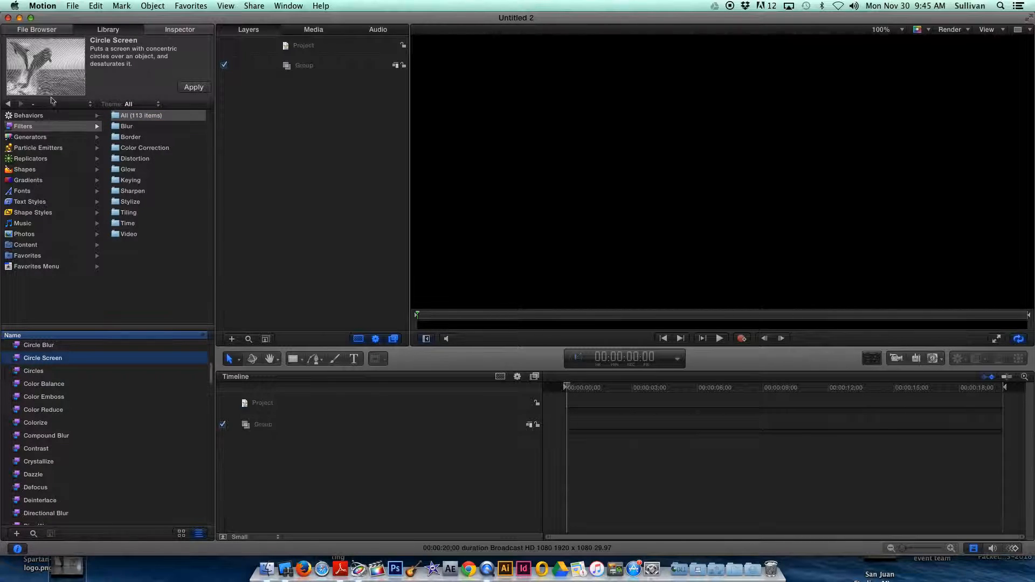
{"action": "mouse_move", "coordinate": [52, 81]}
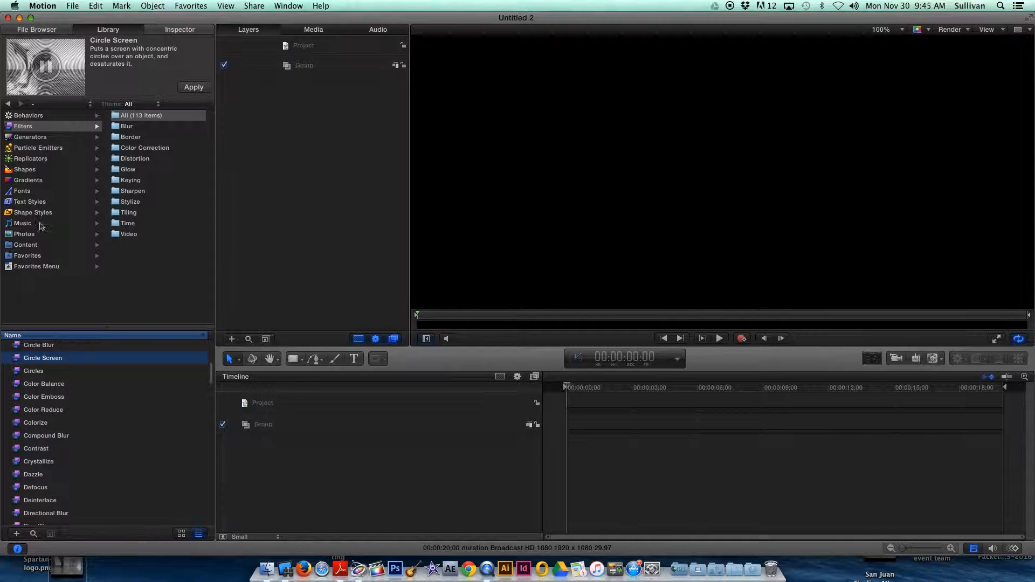
{"action": "left_click", "coordinate": [36, 438]}
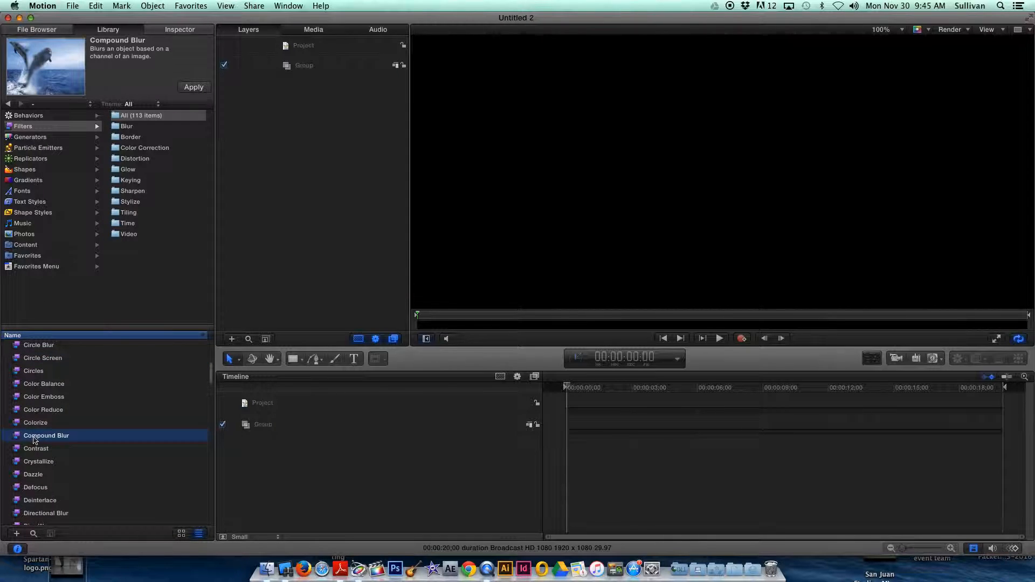
{"action": "left_click", "coordinate": [37, 449]}
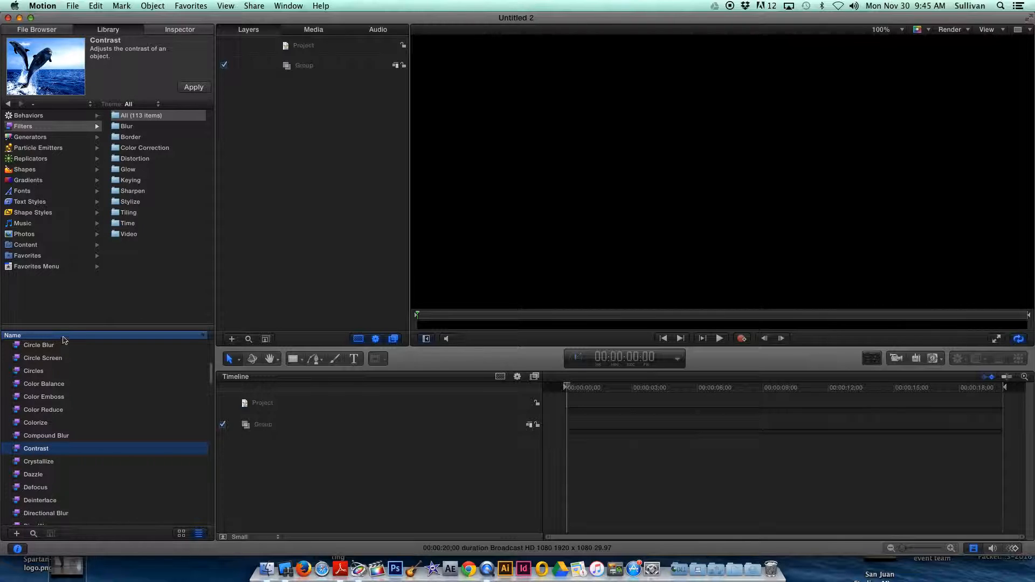
Preview the Dazzle filter in the Library and look further down the list of filters.
{"action": "left_click", "coordinate": [34, 476]}
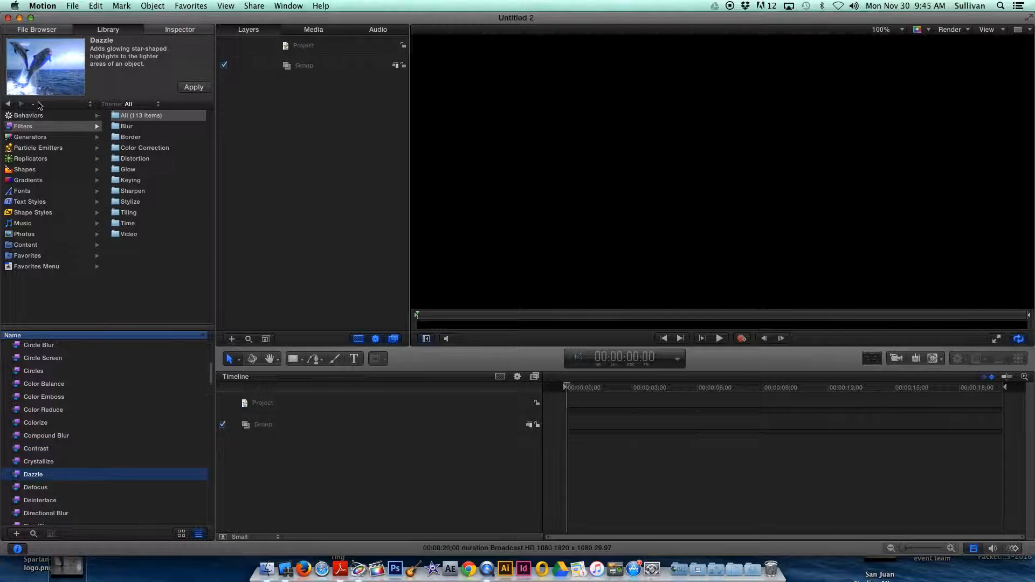
{"action": "mouse_move", "coordinate": [44, 95]}
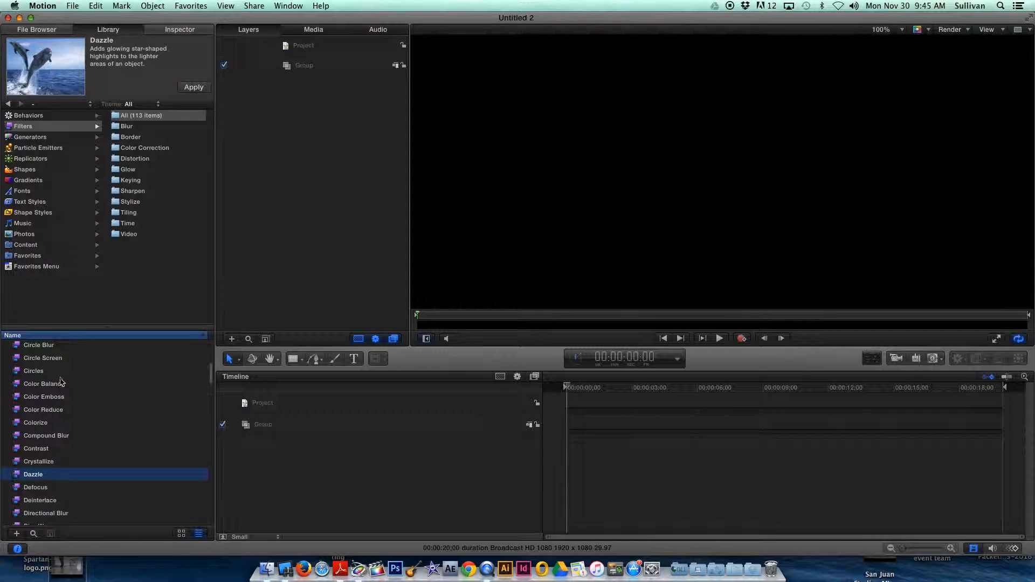
{"action": "scroll", "coordinate": [51, 434], "scroll_direction": "down", "scroll_amount": 3}
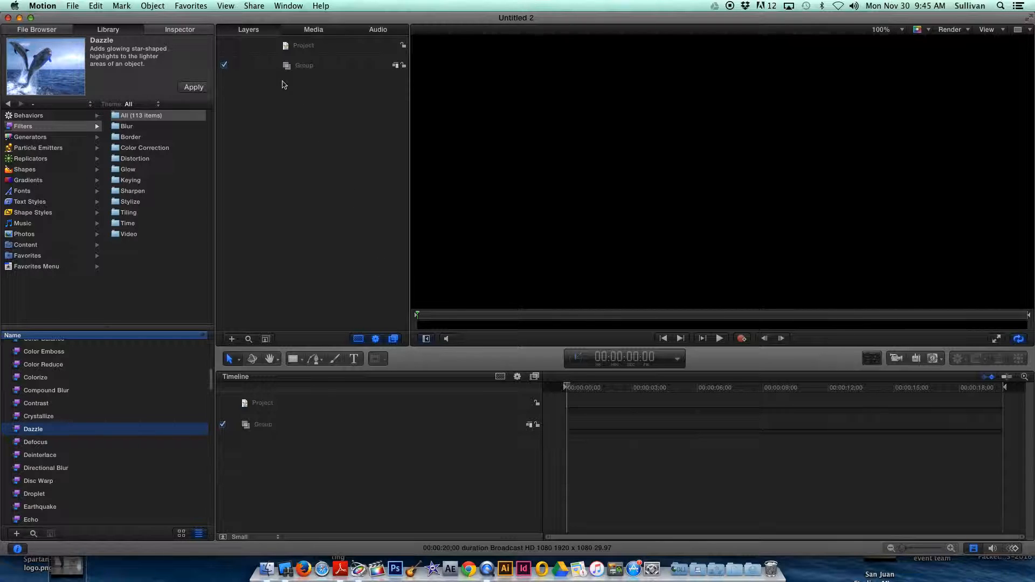
{"action": "left_click", "coordinate": [73, 6]}
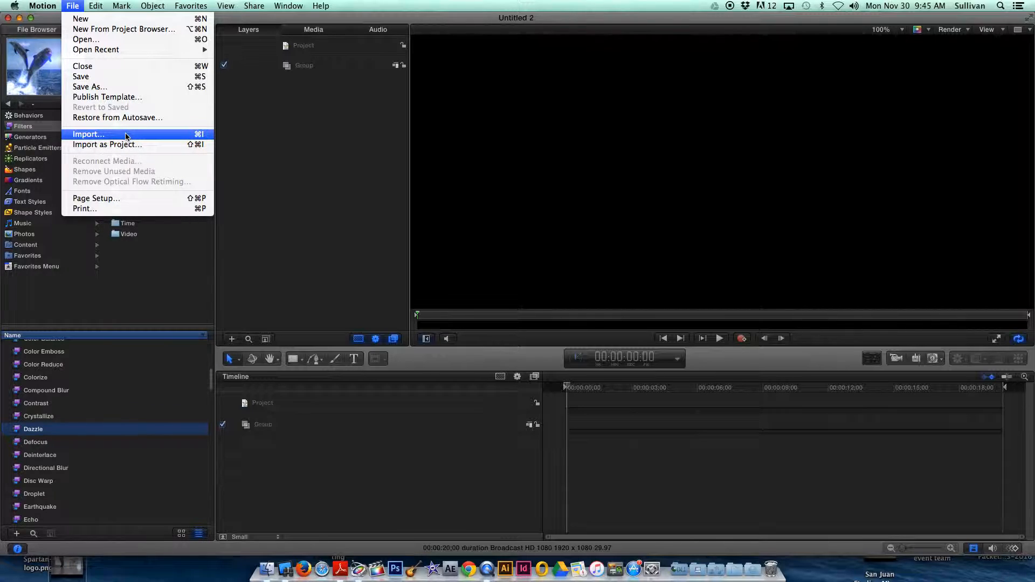
{"action": "left_click", "coordinate": [153, 134]}
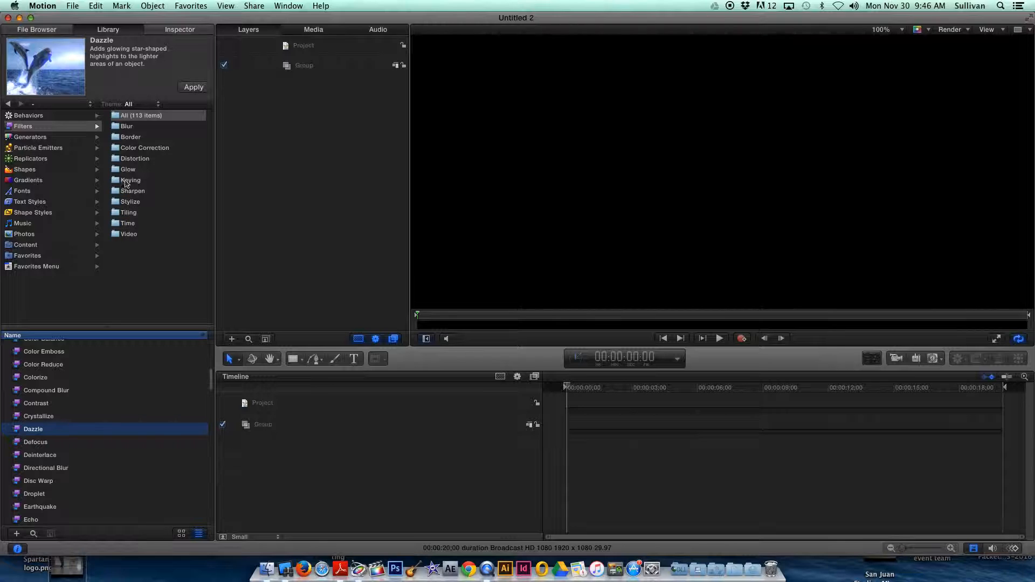
List the Library's Generators and preview Membrane, Numbers and Op Art 2.
{"action": "left_click", "coordinate": [33, 137]}
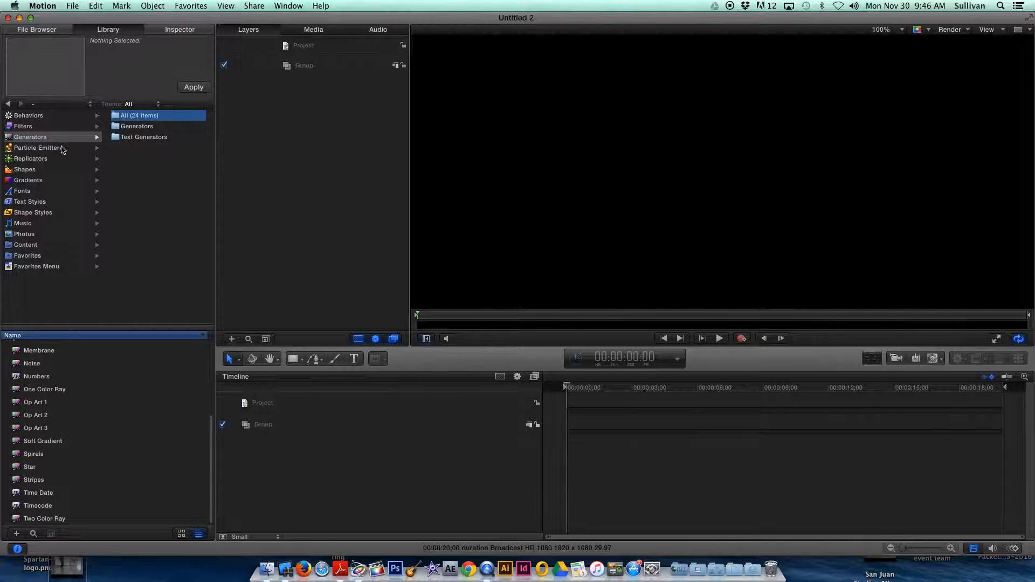
{"action": "left_click", "coordinate": [45, 353]}
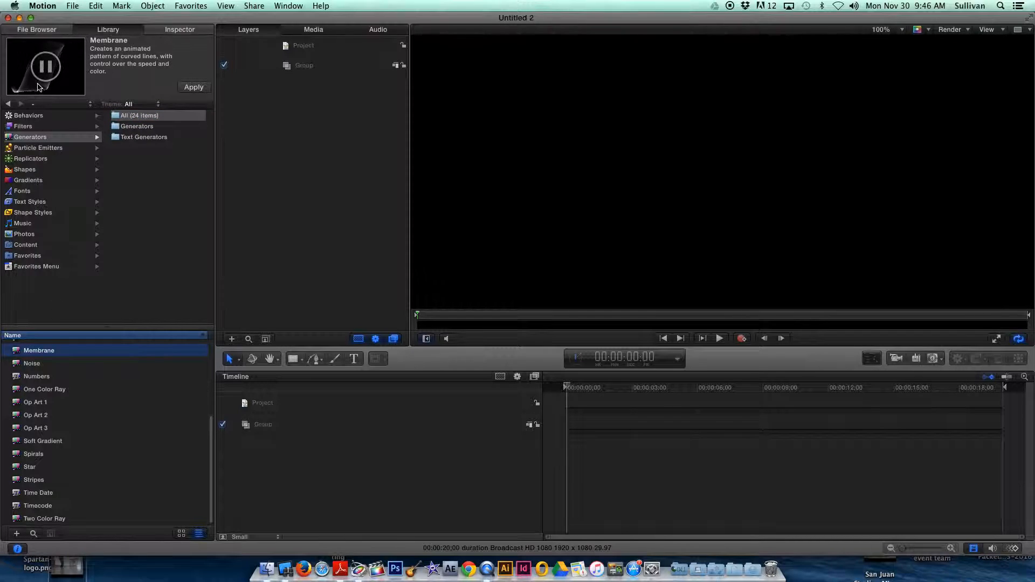
{"action": "left_click", "coordinate": [37, 377]}
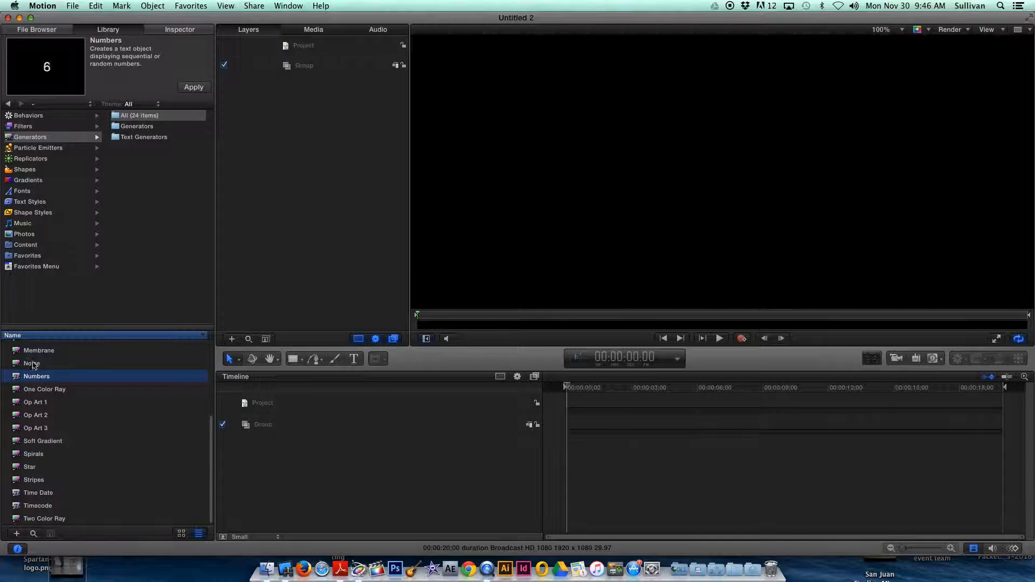
{"action": "left_click", "coordinate": [30, 419]}
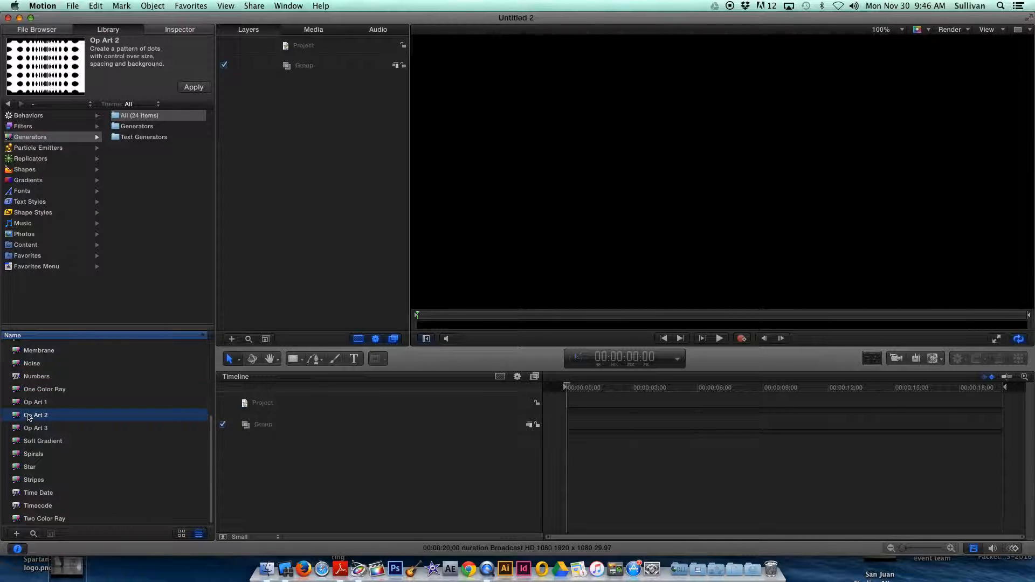
{"action": "left_click", "coordinate": [30, 379]}
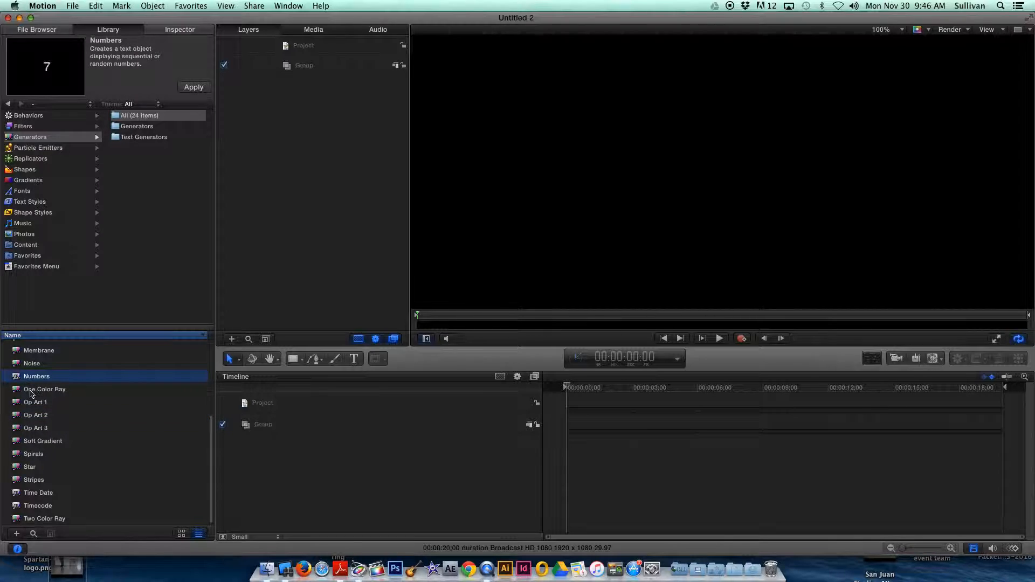
Preview the One Color Ray, Star, Stripes, Timecode and Two Color Ray generators.
{"action": "left_click", "coordinate": [31, 391]}
{"action": "left_click", "coordinate": [31, 468]}
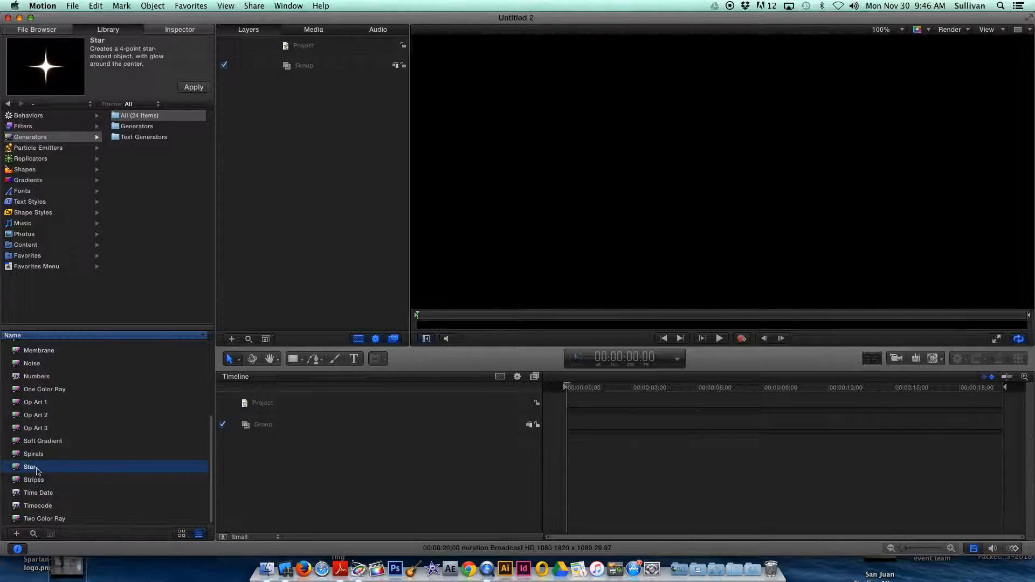
{"action": "left_click", "coordinate": [37, 480]}
{"action": "left_click", "coordinate": [36, 507]}
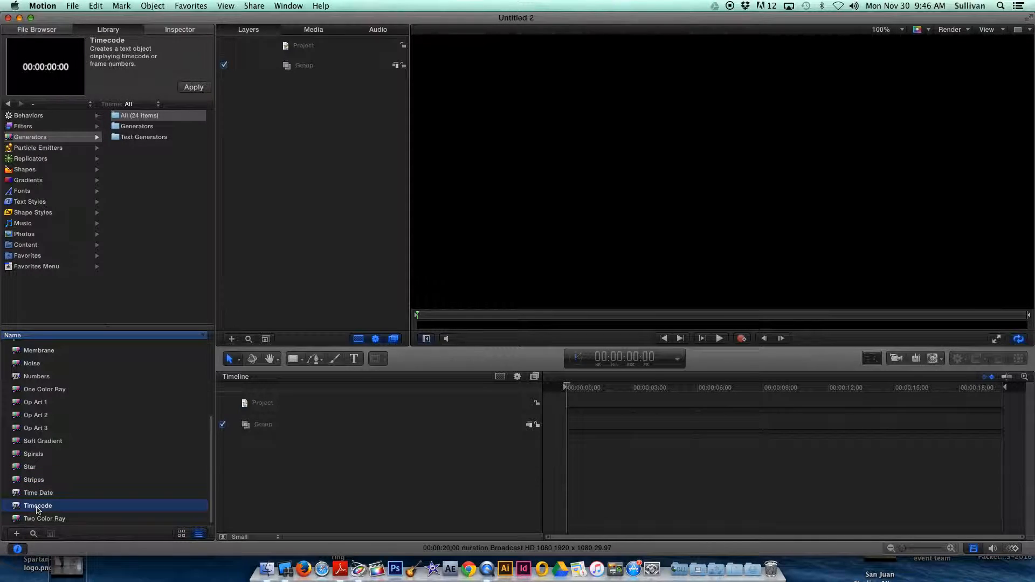
{"action": "left_click", "coordinate": [45, 521]}
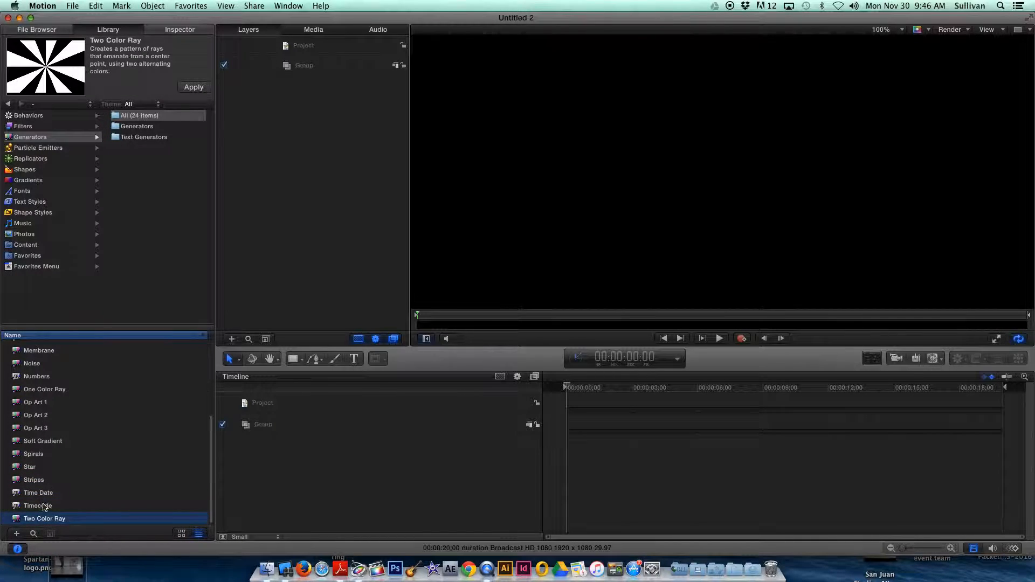
Apply the Membrane generator to the project's empty group with the playhead at the start.
{"action": "left_click", "coordinate": [44, 354]}
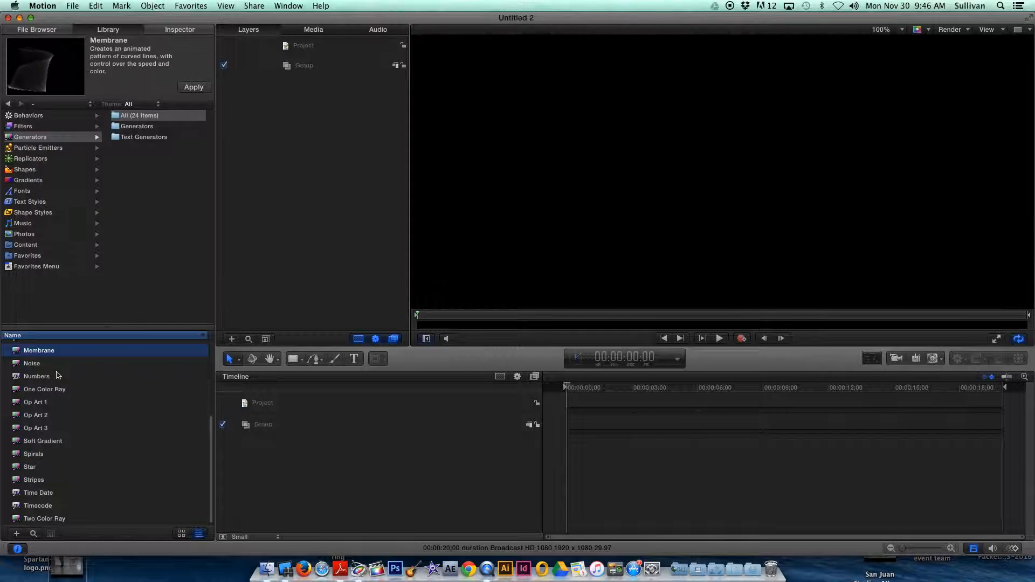
{"action": "left_click", "coordinate": [194, 89]}
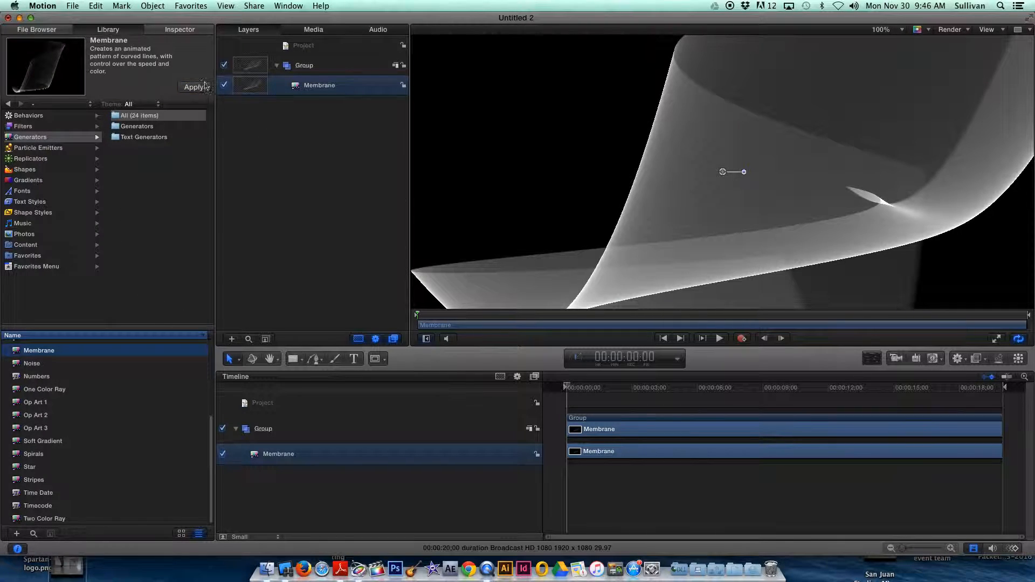
{"action": "mouse_move", "coordinate": [569, 388]}
{"action": "left_mouse_down"}
{"action": "mouse_move", "coordinate": [673, 392]}
{"action": "mouse_move", "coordinate": [564, 382]}
{"action": "left_mouse_up"}
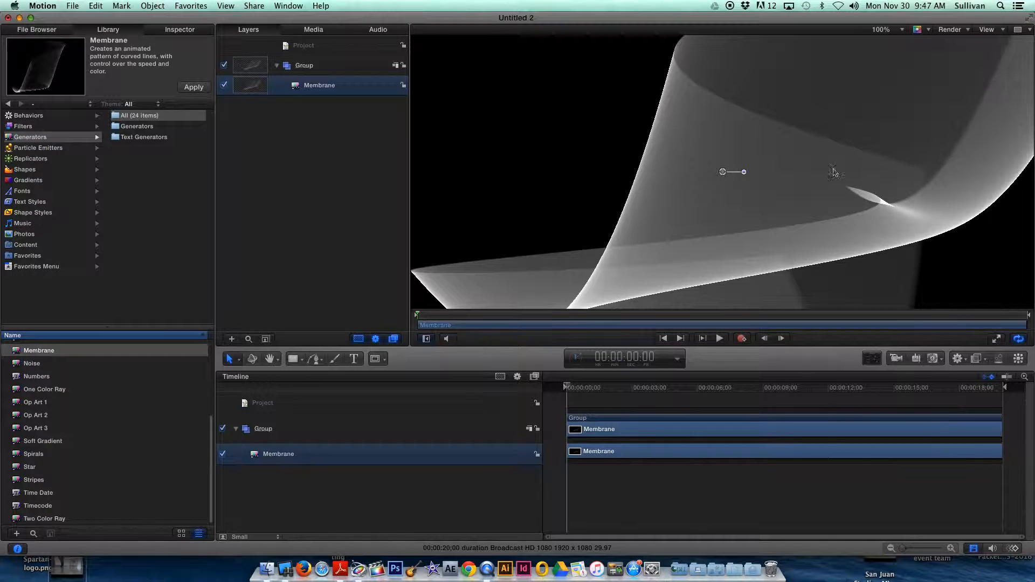
With keyframe recording on, move the playhead to 00:00:02:24 and narrow the Membrane by pulling its left edge inward.
{"action": "left_click", "coordinate": [894, 29]}
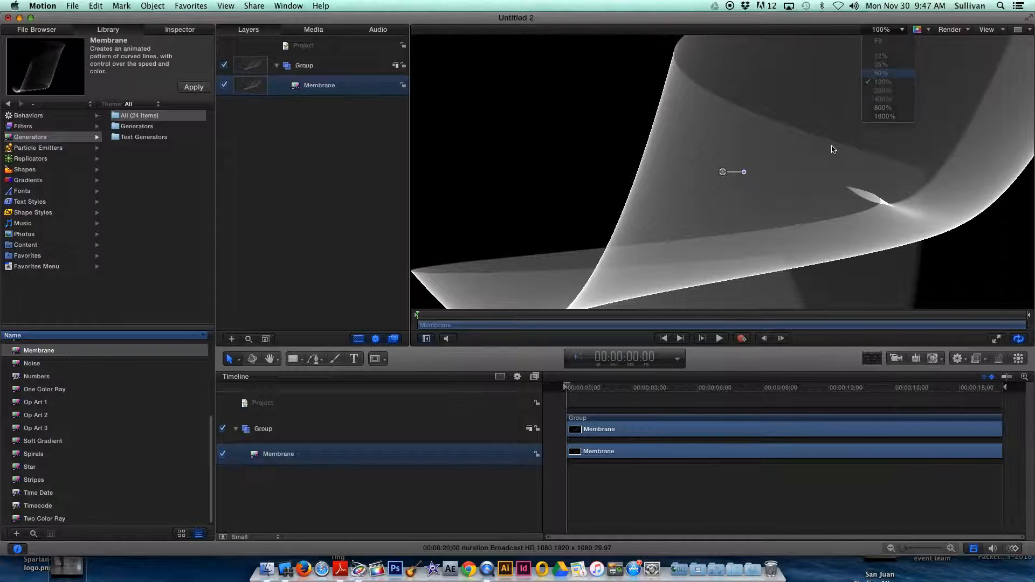
{"action": "key", "text": "Return"}
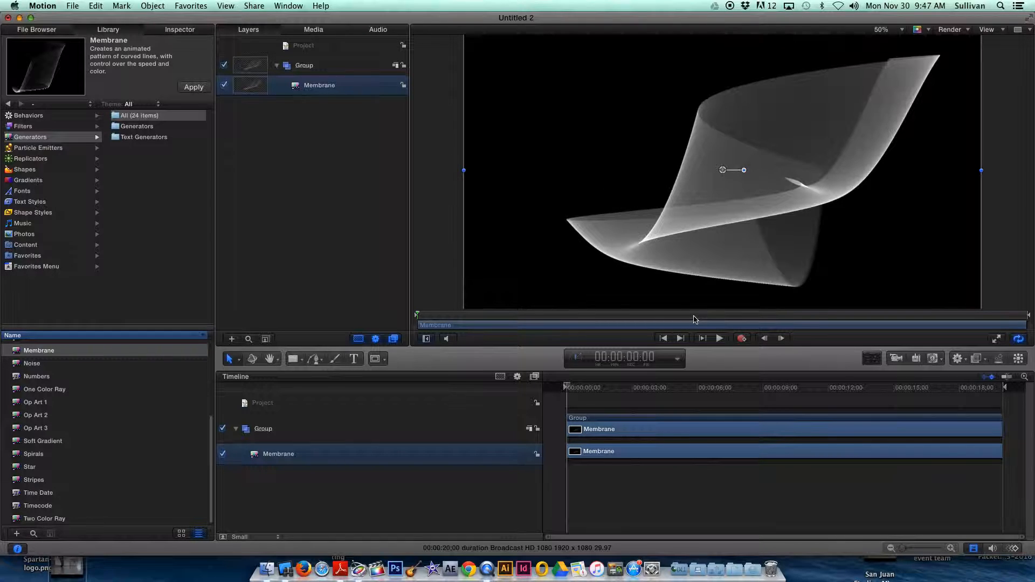
{"action": "mouse_move", "coordinate": [570, 388]}
{"action": "left_mouse_down"}
{"action": "mouse_move", "coordinate": [629, 388]}
{"action": "mouse_move", "coordinate": [569, 388]}
{"action": "left_mouse_up"}
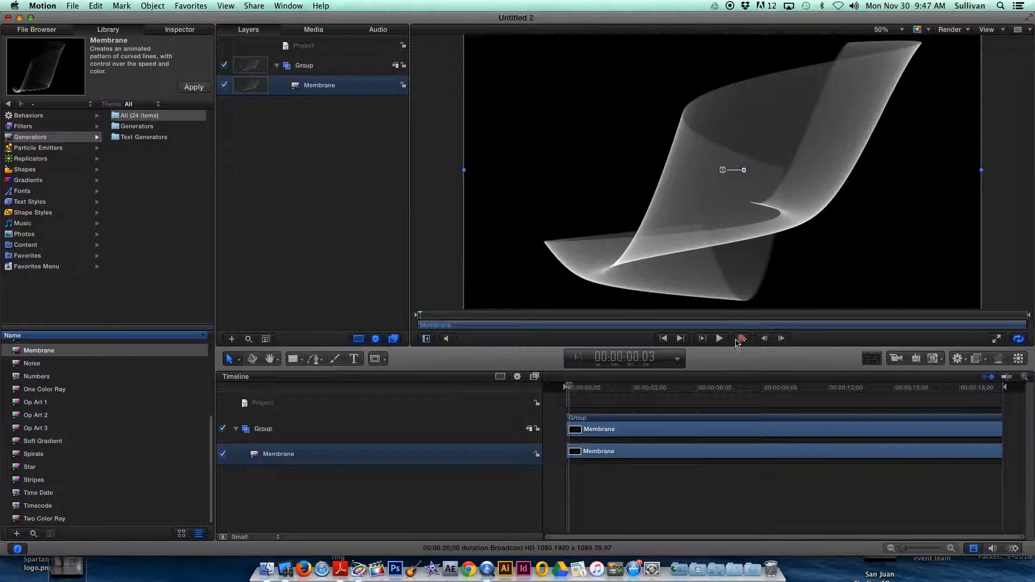
{"action": "left_click_drag", "start_coordinate": [569, 388], "coordinate": [628, 388]}
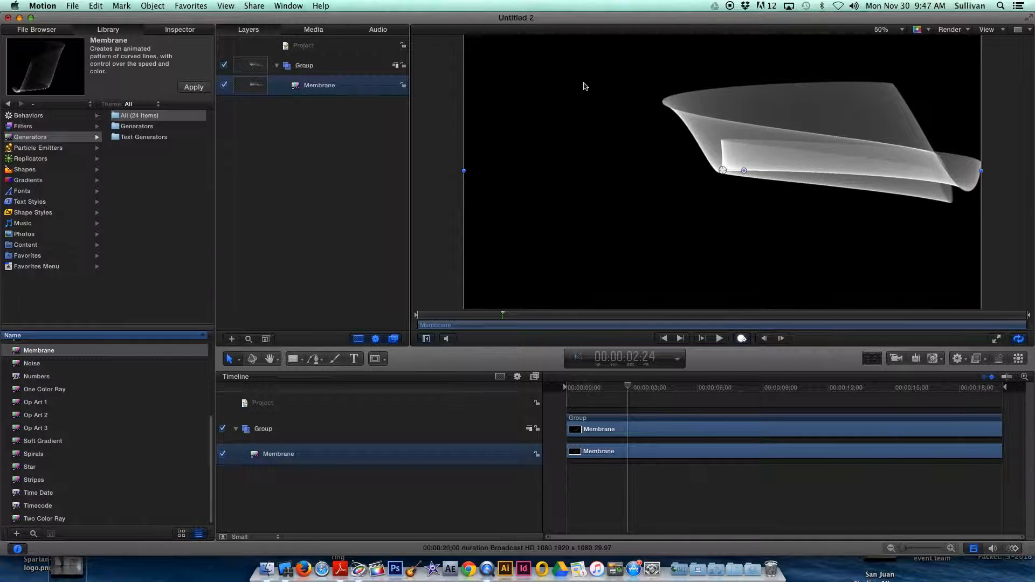
{"action": "left_click_drag", "start_coordinate": [464, 173], "coordinate": [529, 173]}
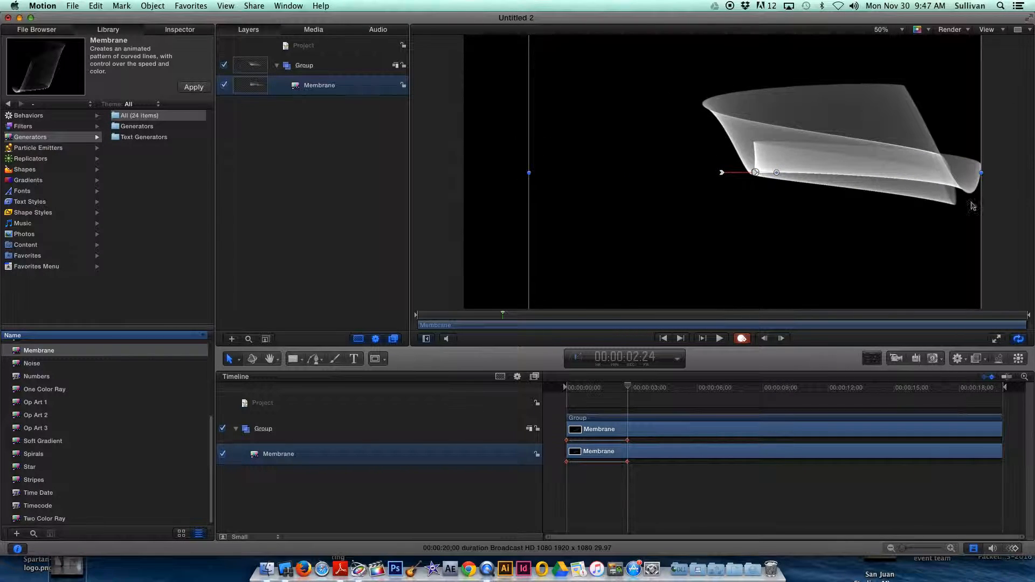
Record the Membrane being shrunk from its upper-left corner and rotated counterclockwise at 00:00:02:24.
{"action": "left_click", "coordinate": [892, 31]}
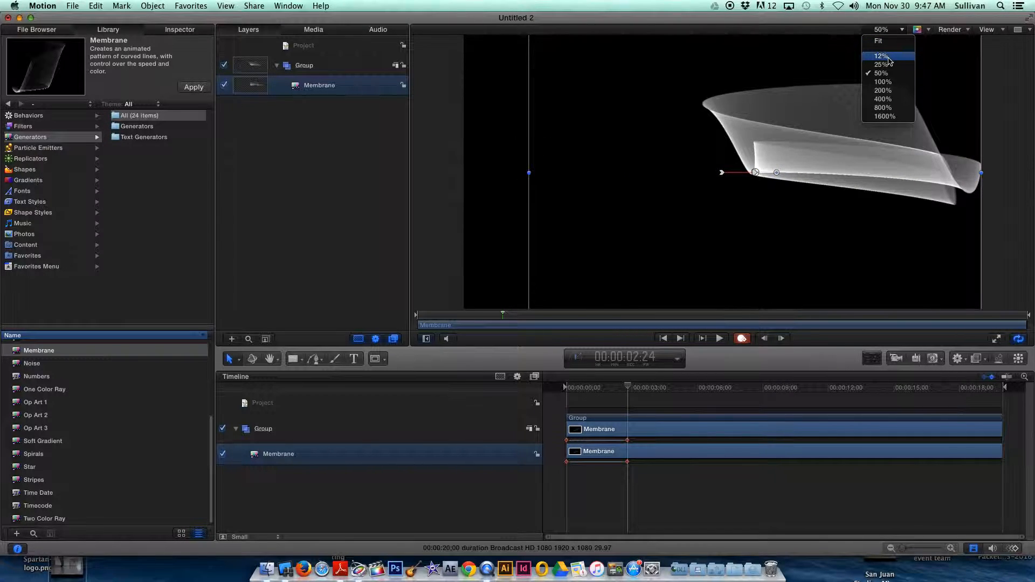
{"action": "left_click", "coordinate": [885, 56]}
{"action": "left_click_drag", "start_coordinate": [678, 139], "coordinate": [703, 164]}
{"action": "left_click_drag", "start_coordinate": [764, 185], "coordinate": [763, 175]}
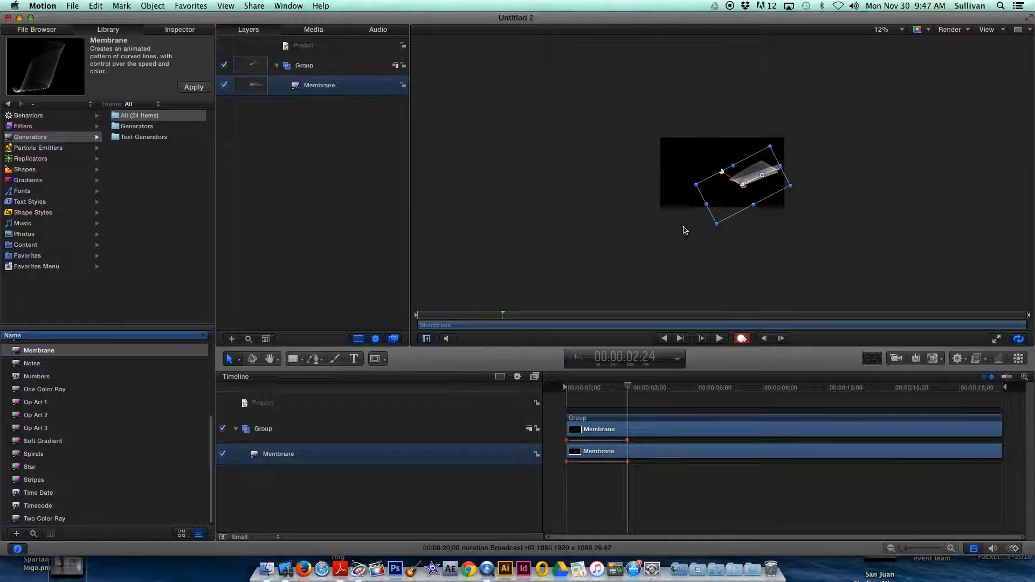
Scrub back through the recorded Membrane animation and return the playhead to the start of the timeline.
{"action": "mouse_move", "coordinate": [628, 387]}
{"action": "left_mouse_down"}
{"action": "mouse_move", "coordinate": [567, 387]}
{"action": "mouse_move", "coordinate": [626, 388]}
{"action": "left_mouse_up"}
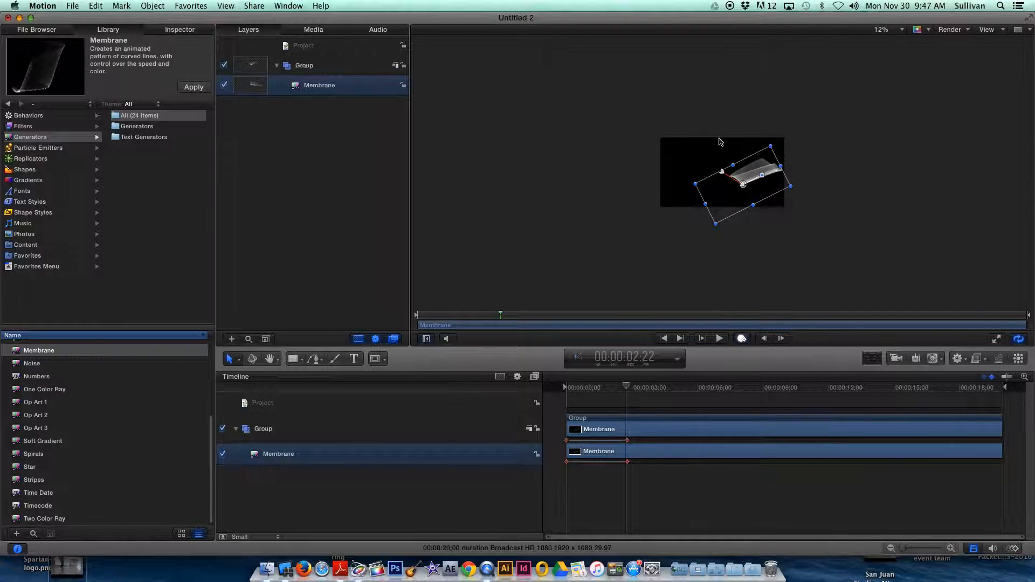
{"action": "left_click_drag", "start_coordinate": [627, 389], "coordinate": [584, 389]}
{"action": "left_click", "coordinate": [882, 31]}
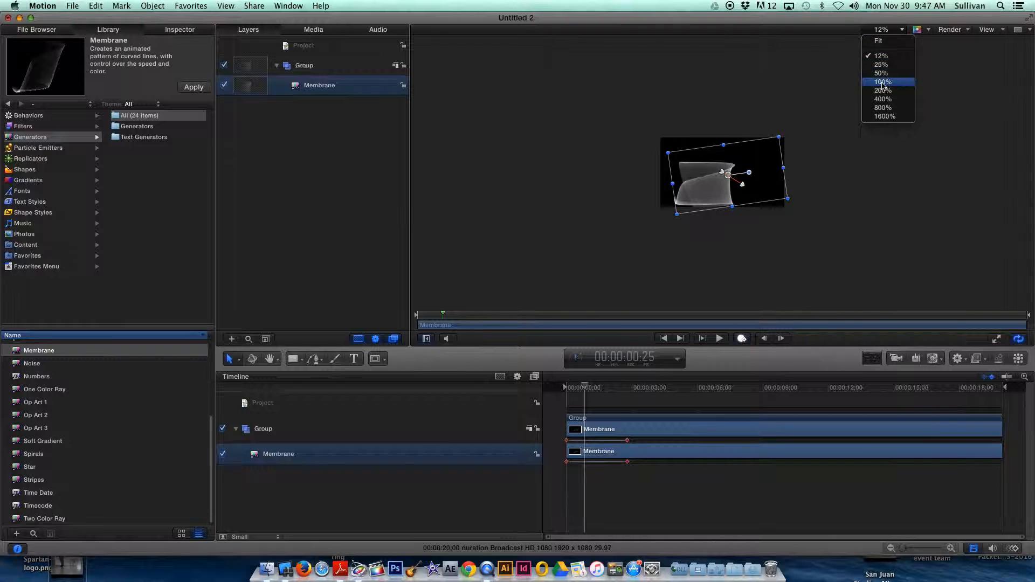
{"action": "left_click", "coordinate": [883, 81]}
{"action": "left_click_drag", "start_coordinate": [597, 389], "coordinate": [566, 388]}
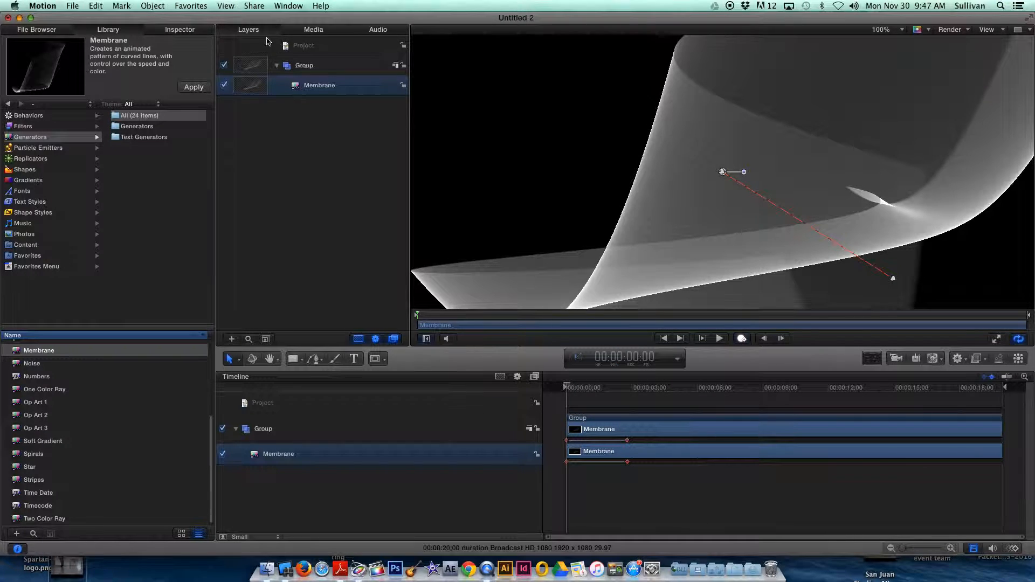
Set the Membrane generator's color to pinkish red using the color wheel.
{"action": "left_click", "coordinate": [197, 33]}
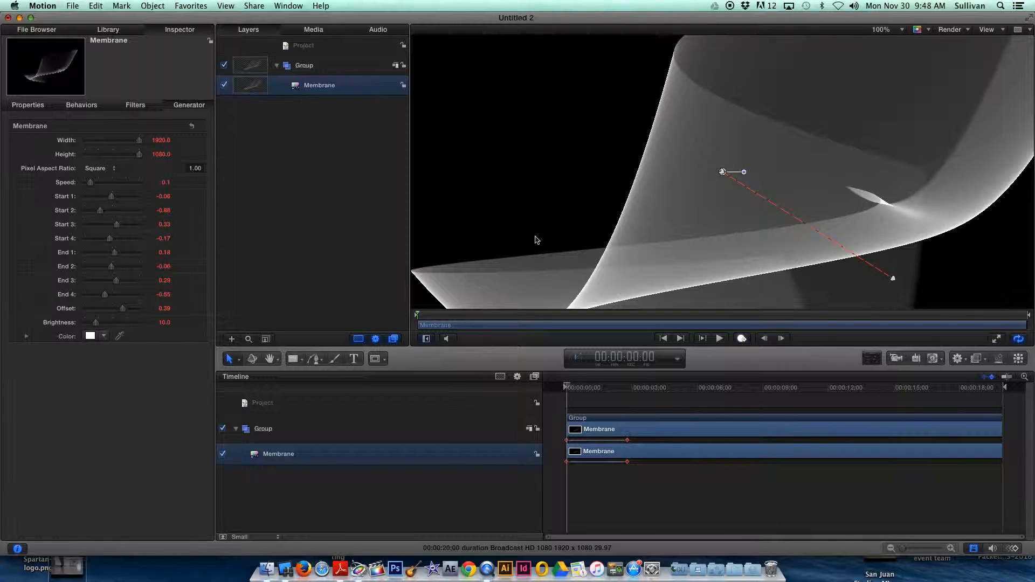
{"action": "left_click", "coordinate": [89, 337]}
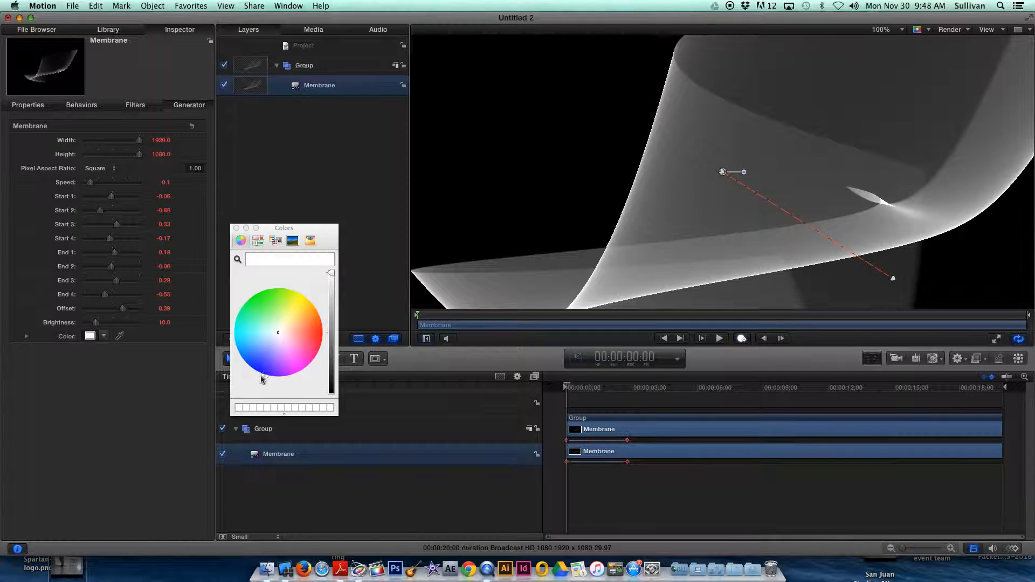
{"action": "left_click", "coordinate": [311, 350]}
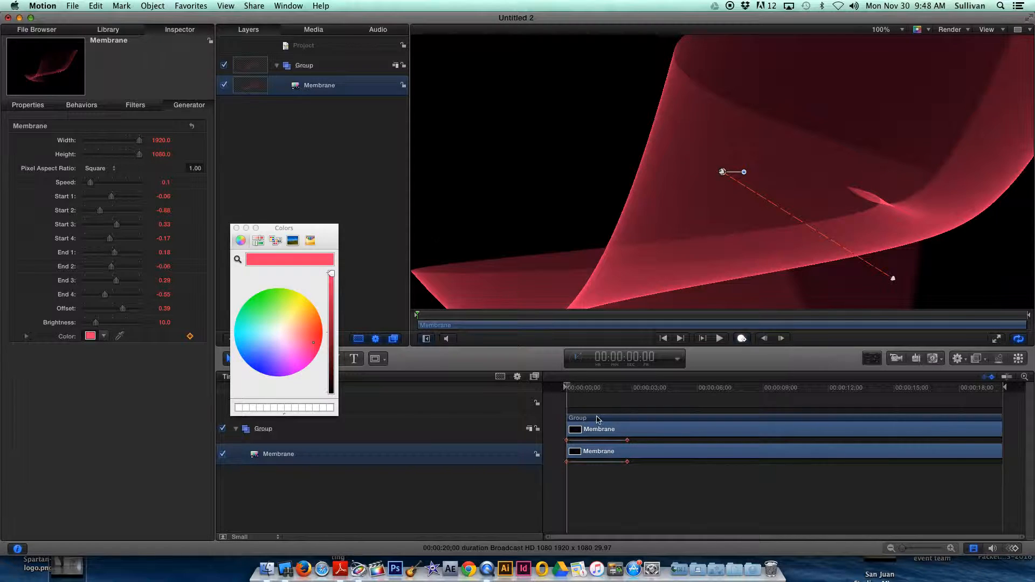
Scrub the recolored Membrane animation to 00:00:01:09, bring back the Library, and close the Colors window.
{"action": "left_click", "coordinate": [122, 33]}
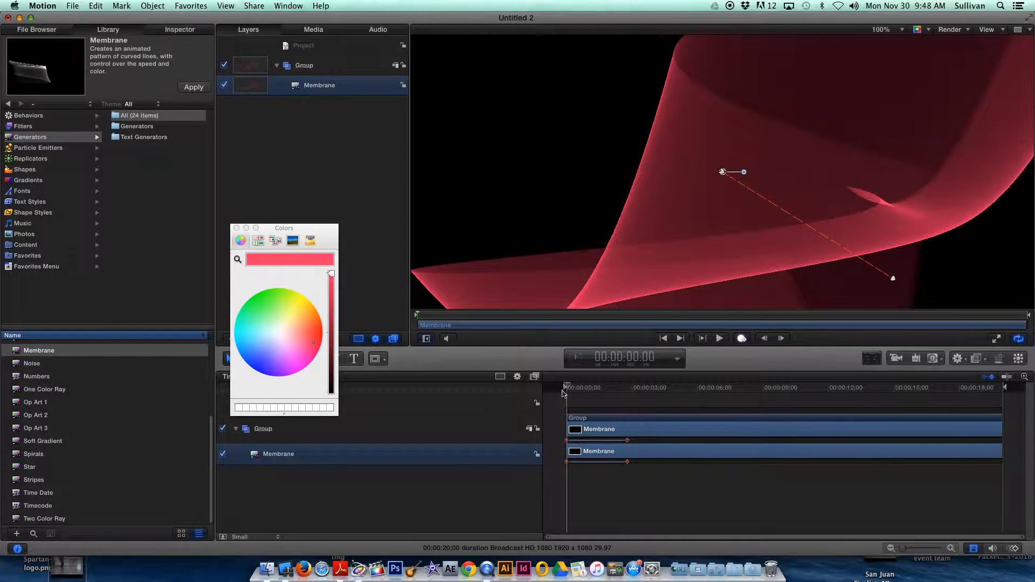
{"action": "left_click_drag", "start_coordinate": [566, 387], "coordinate": [572, 389]}
{"action": "left_click_drag", "start_coordinate": [278, 228], "coordinate": [886, 327]}
{"action": "left_click", "coordinate": [845, 329]}
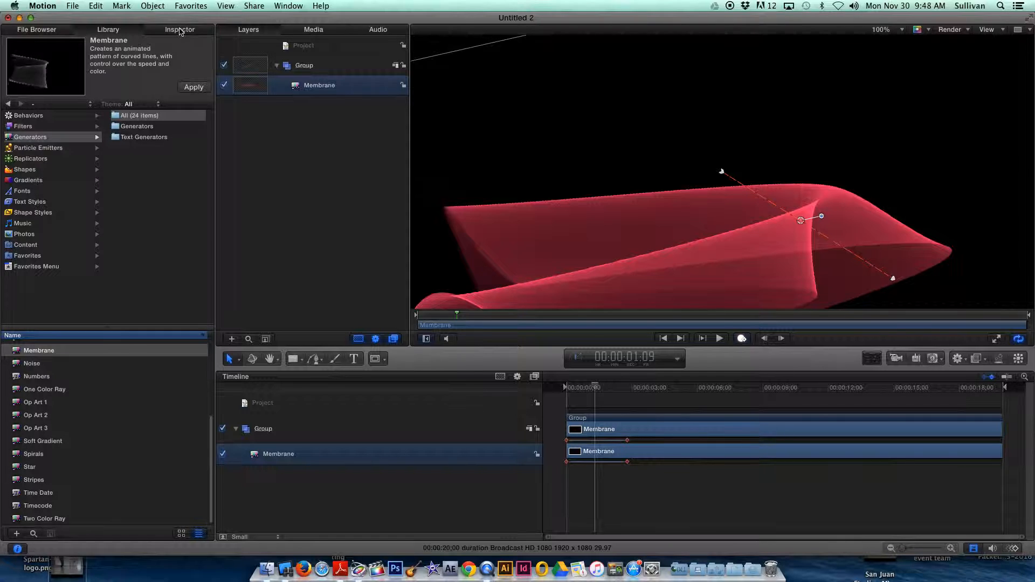
List the Nature particle emitters in the Library and preview Dream Bubbles.
{"action": "left_click", "coordinate": [50, 147]}
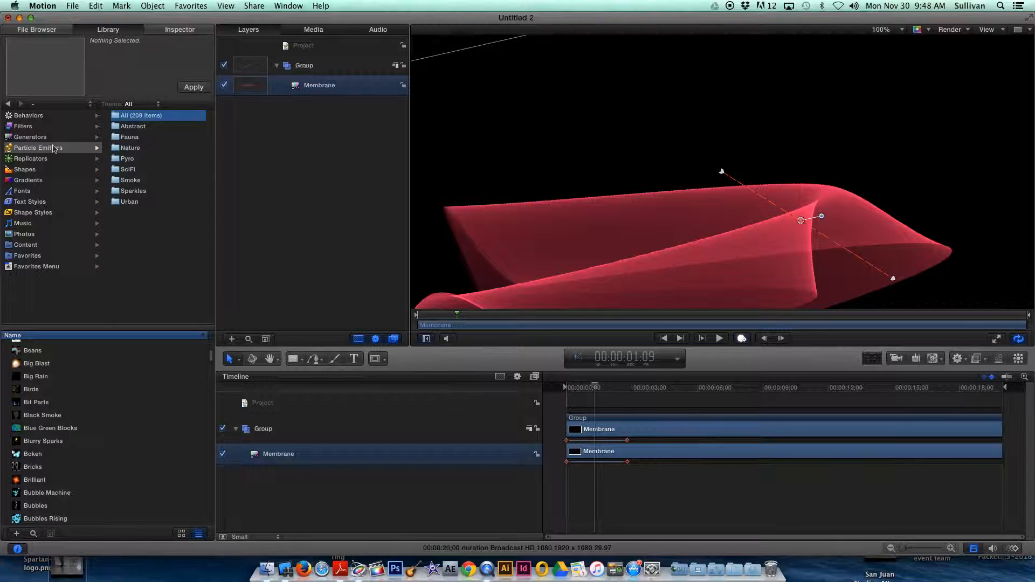
{"action": "left_click", "coordinate": [120, 149]}
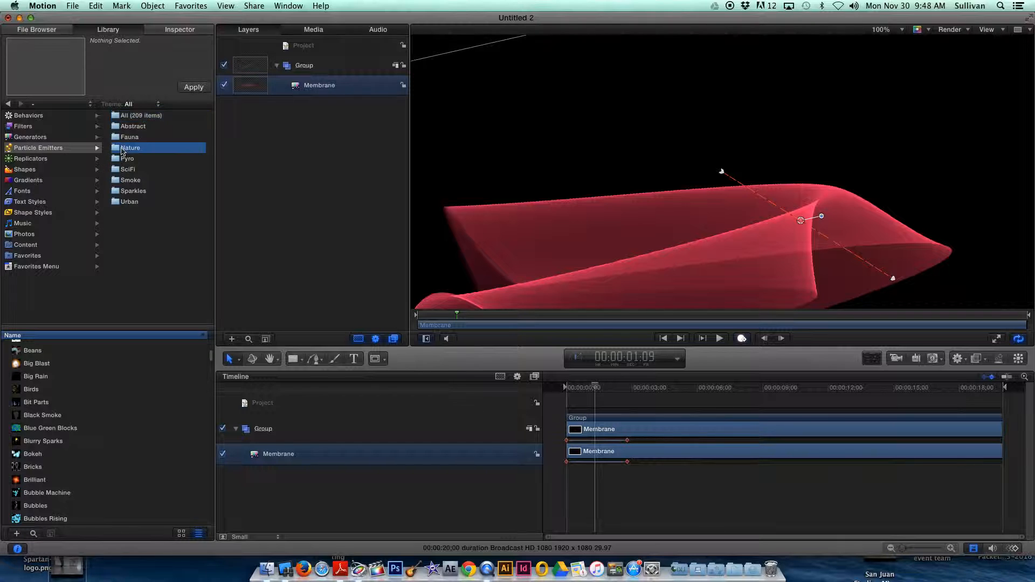
{"action": "left_click", "coordinate": [44, 351]}
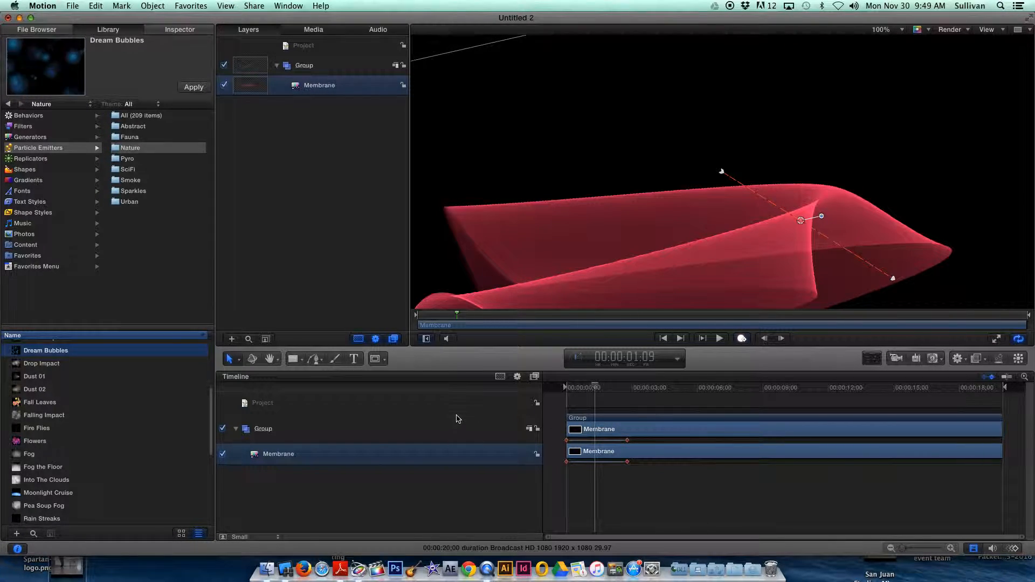
{"action": "right_click", "coordinate": [678, 389]}
{"action": "left_click", "coordinate": [670, 402]}
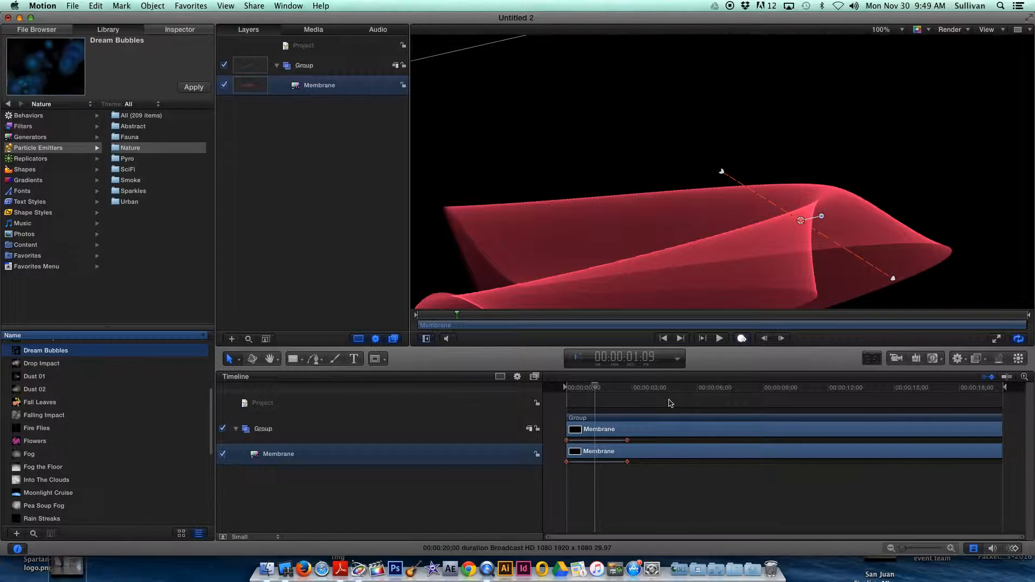
Create a new group, apply the Fall Leaves particle emitter, and check the leaves at 00:00:01:14 with Group 1 collapsed in the Timeline.
{"action": "right_click", "coordinate": [668, 400]}
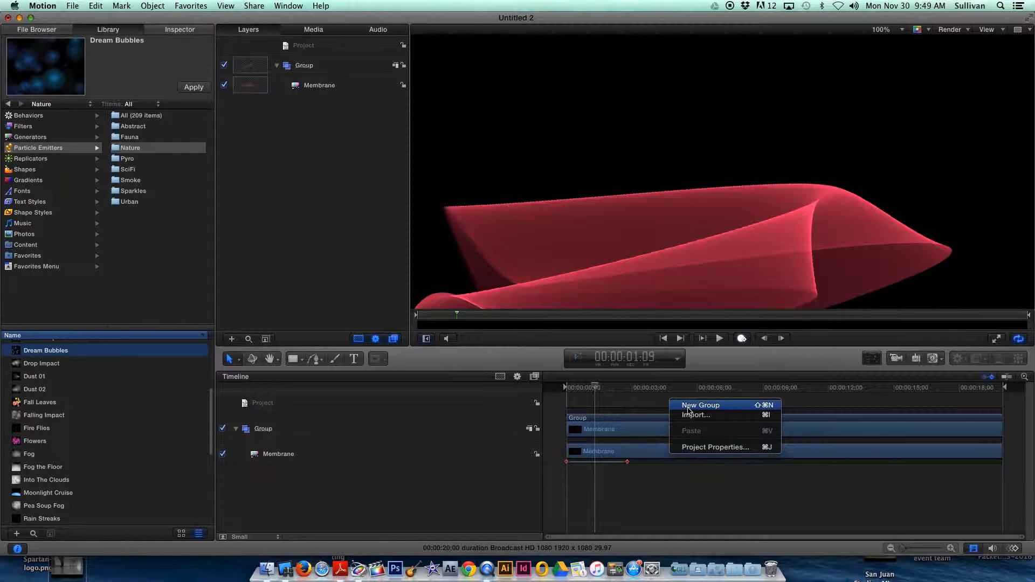
{"action": "left_click", "coordinate": [688, 410]}
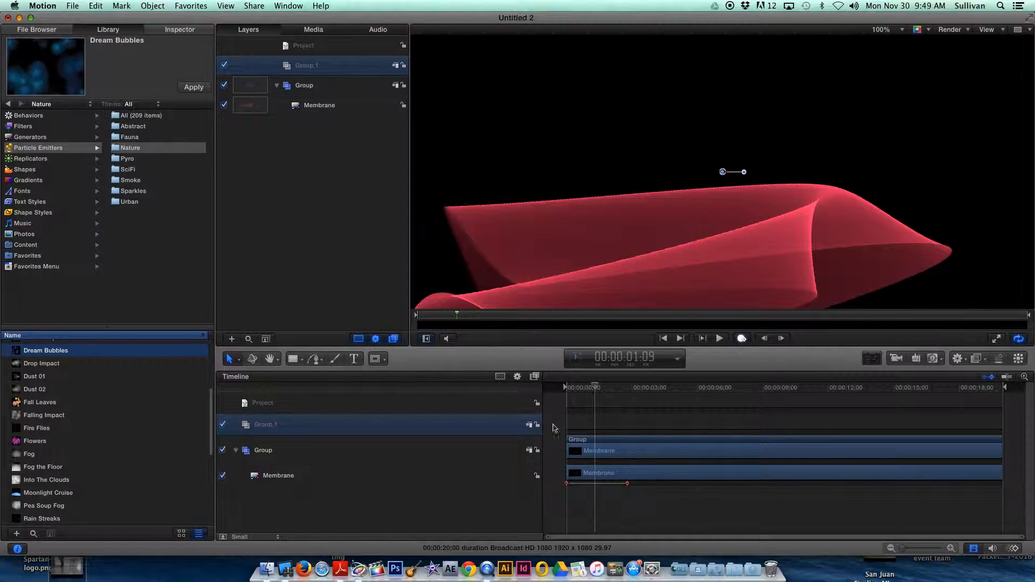
{"action": "left_click", "coordinate": [466, 428]}
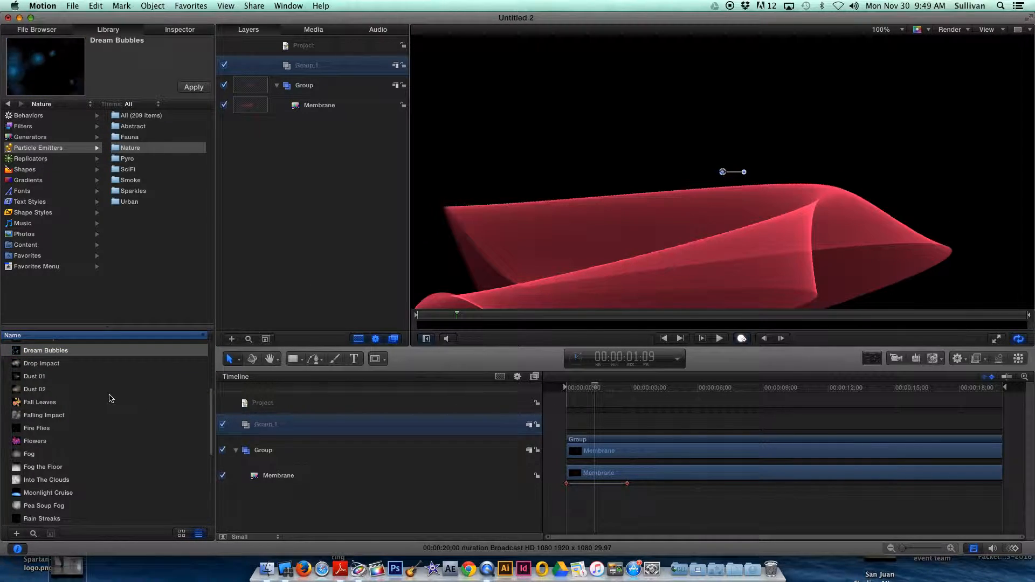
{"action": "left_click", "coordinate": [35, 405]}
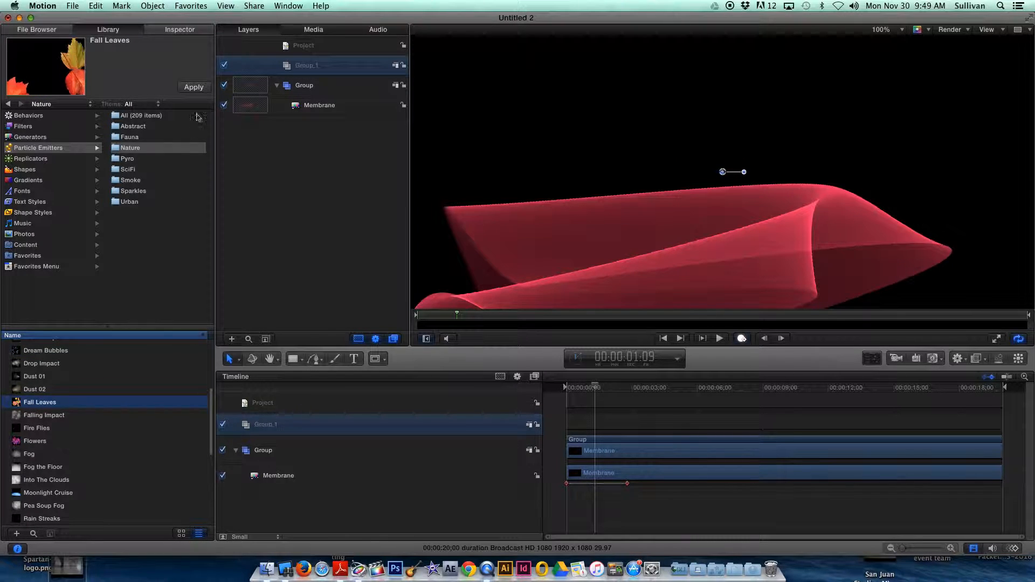
{"action": "left_click", "coordinate": [194, 87]}
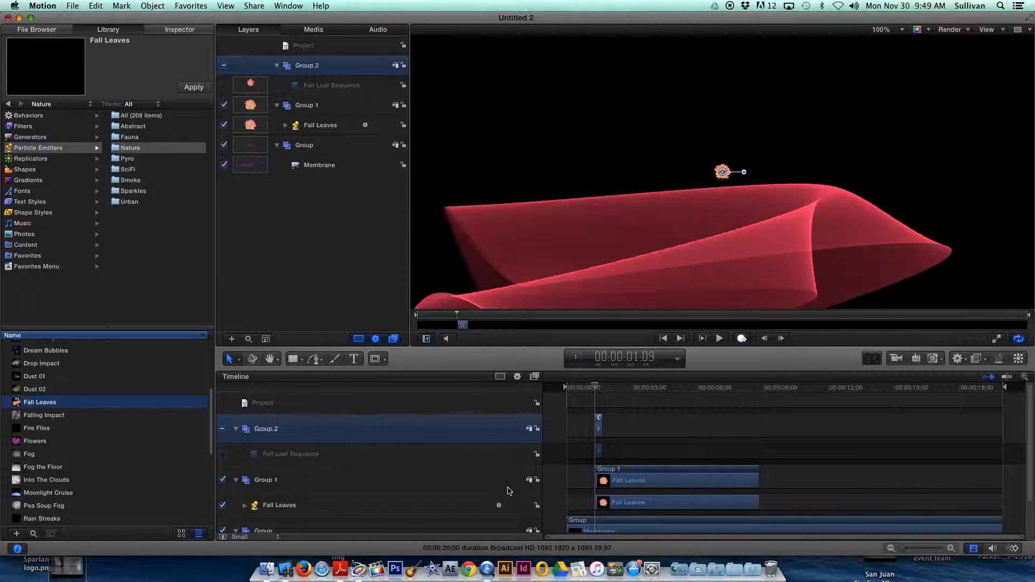
{"action": "left_click_drag", "start_coordinate": [595, 387], "coordinate": [599, 387]}
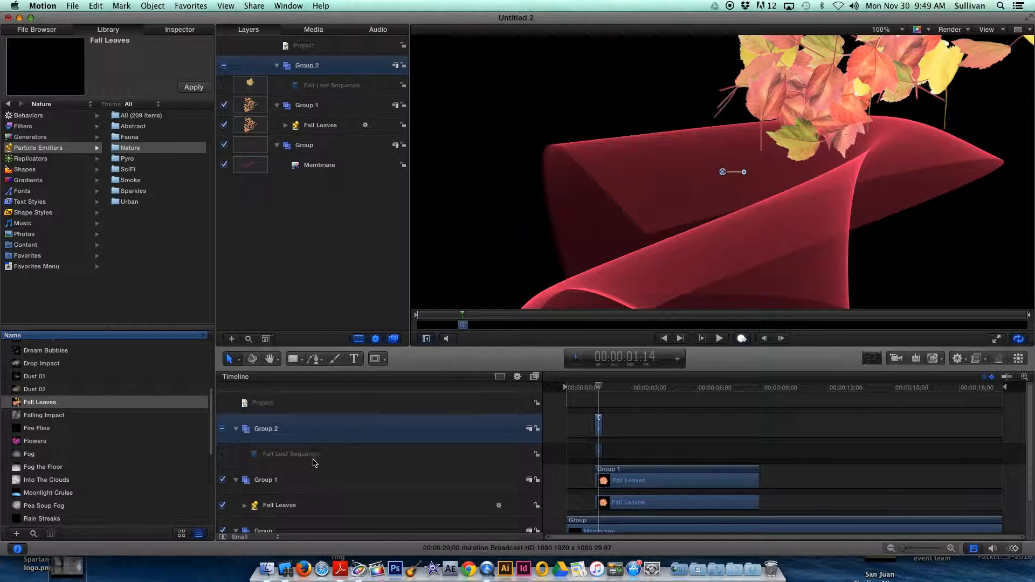
{"action": "left_click", "coordinate": [235, 480]}
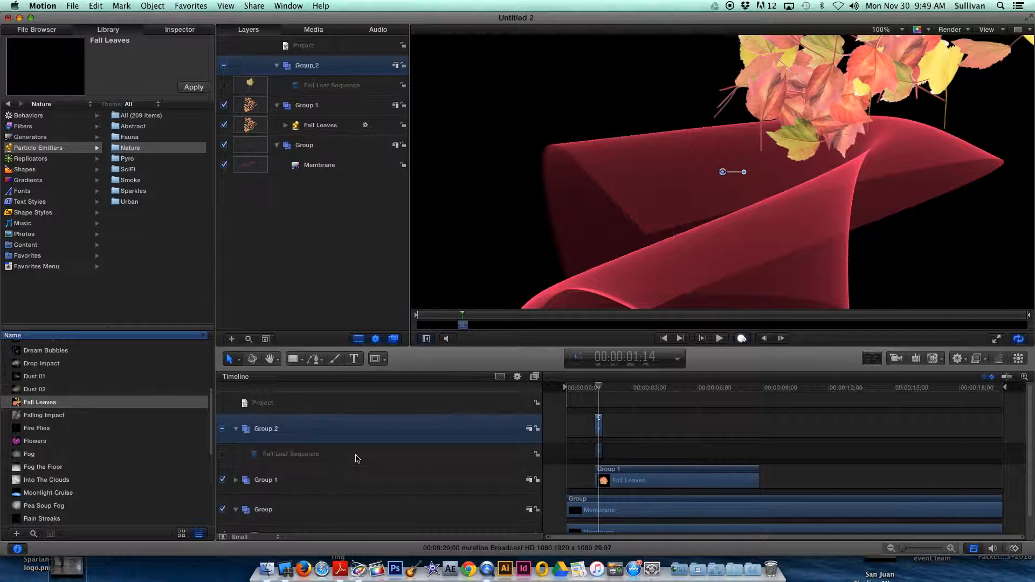
Remove the added Fall Leaves emitter and bring it back by redoing the drop.
{"action": "key", "text": "Delete"}
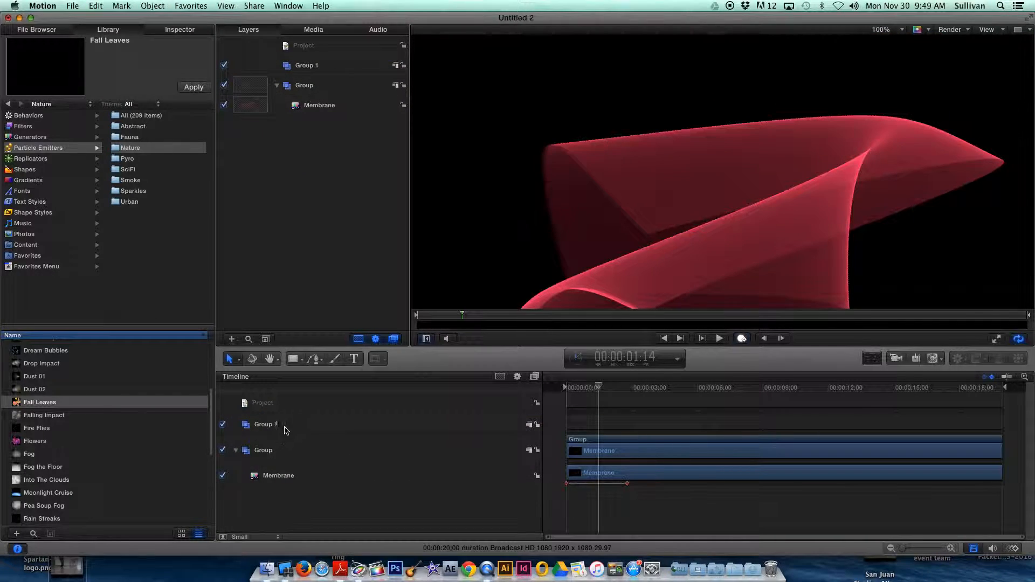
{"action": "left_click", "coordinate": [77, 6]}
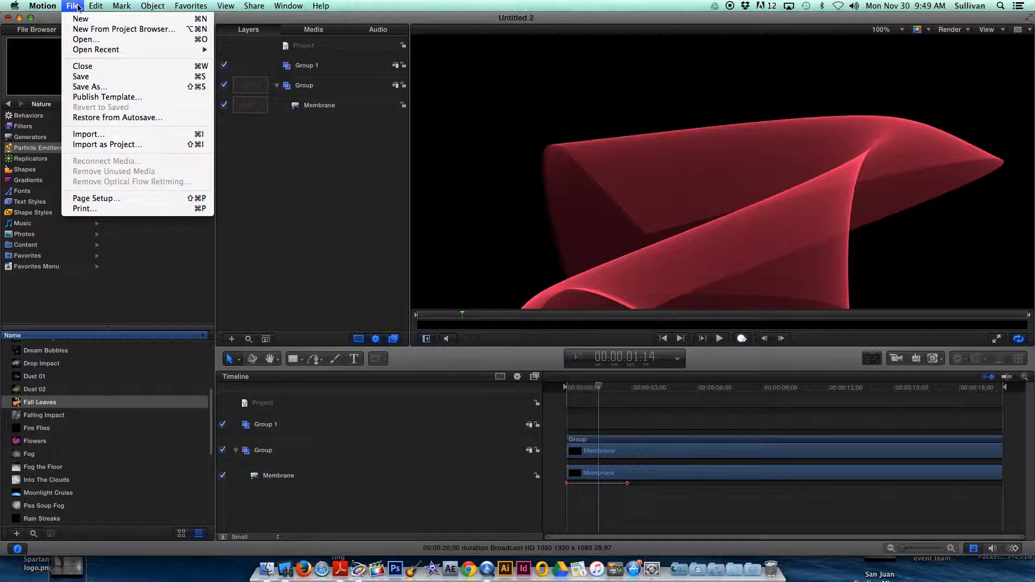
{"action": "mouse_move", "coordinate": [96, 6]}
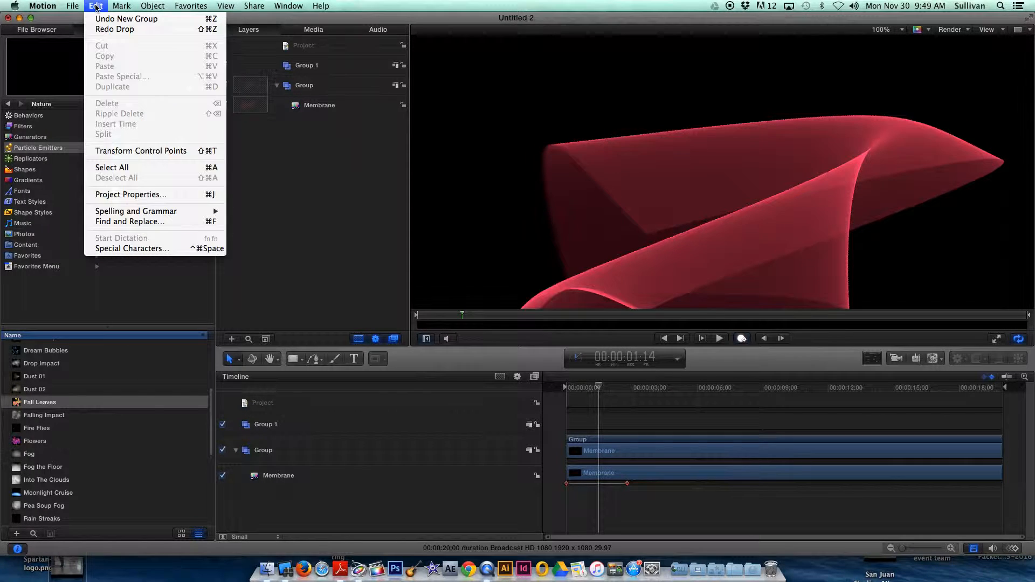
{"action": "left_click", "coordinate": [98, 32]}
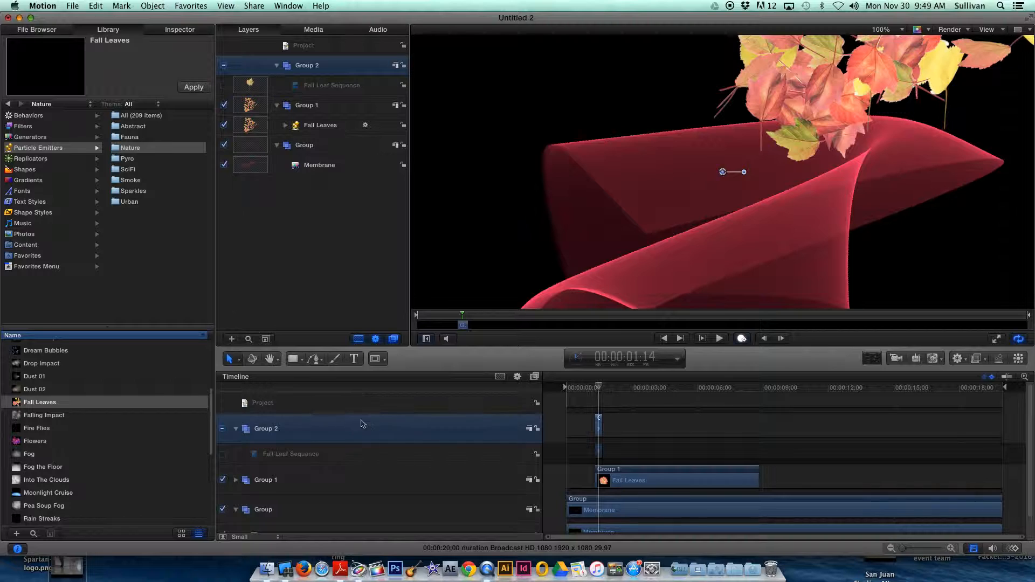
Turn on recording with the playhead at 00:00:02:28 and scale down the Fall Leaves emitter on the canvas.
{"action": "left_click_drag", "start_coordinate": [598, 387], "coordinate": [631, 390]}
{"action": "key", "text": "a"}
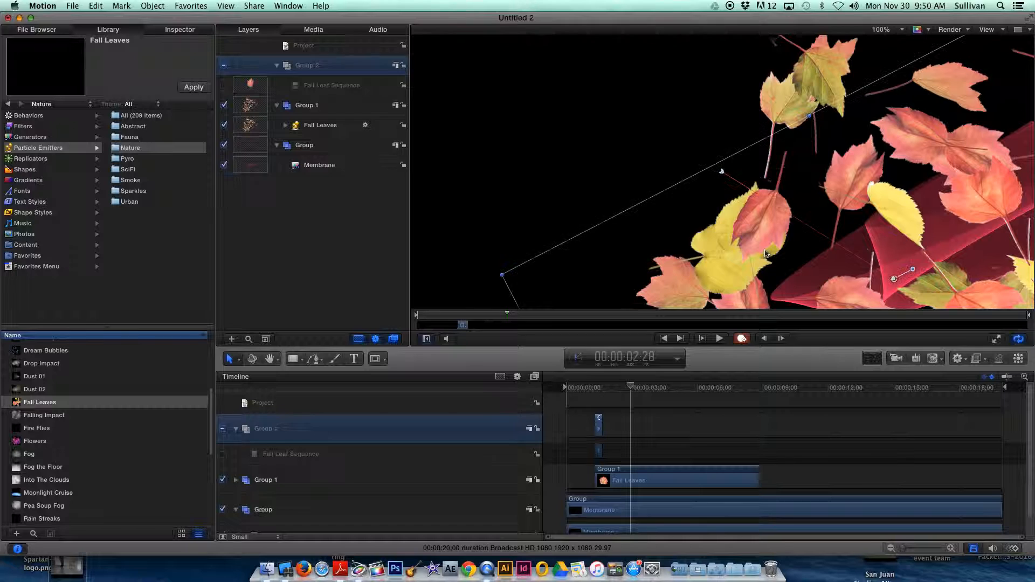
{"action": "left_click", "coordinate": [721, 171]}
{"action": "left_click", "coordinate": [731, 168]}
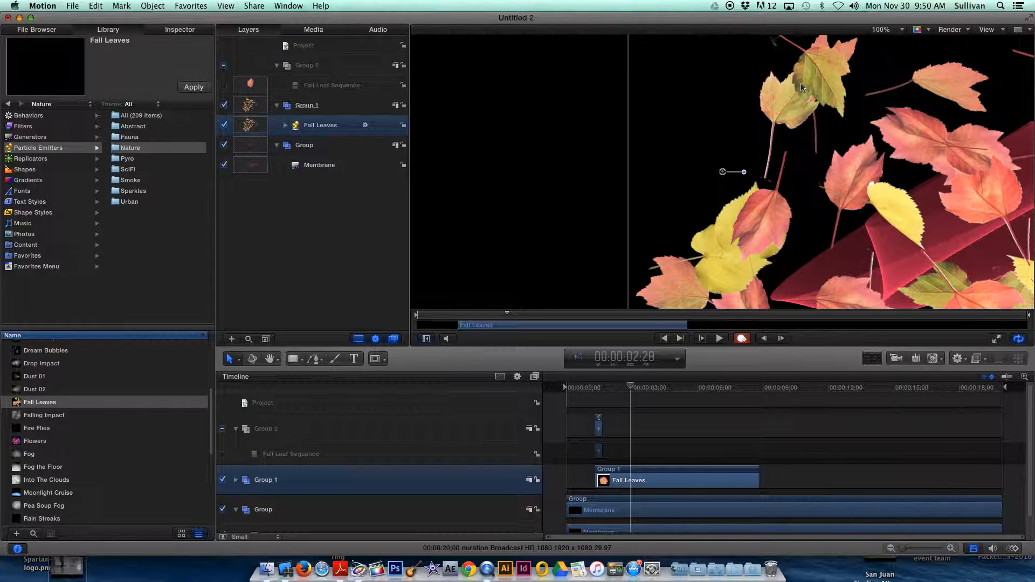
{"action": "scroll", "coordinate": [743, 163], "scroll_direction": "down", "scroll_amount": 10}
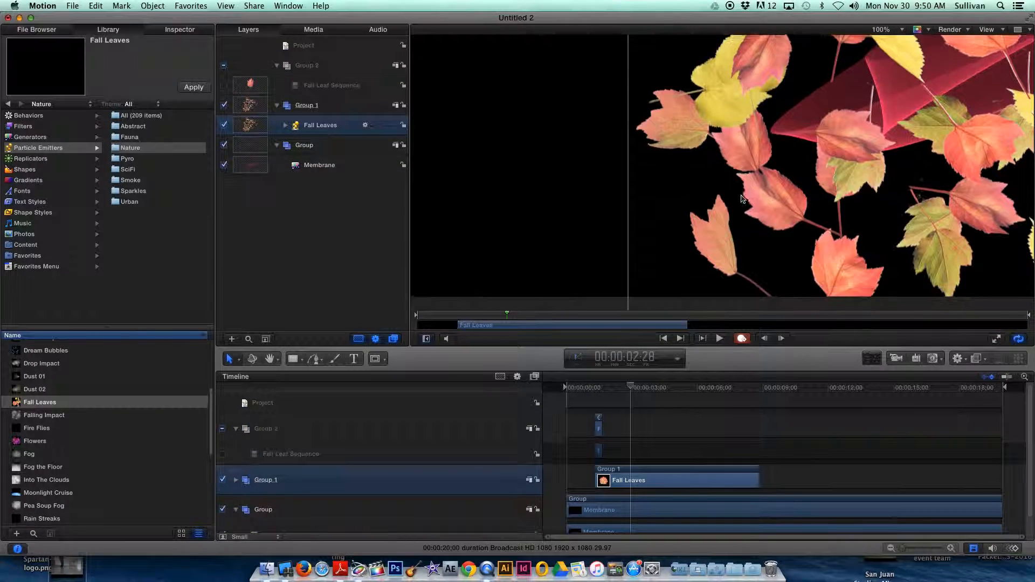
{"action": "scroll", "coordinate": [688, 248], "scroll_direction": "down", "scroll_amount": 5}
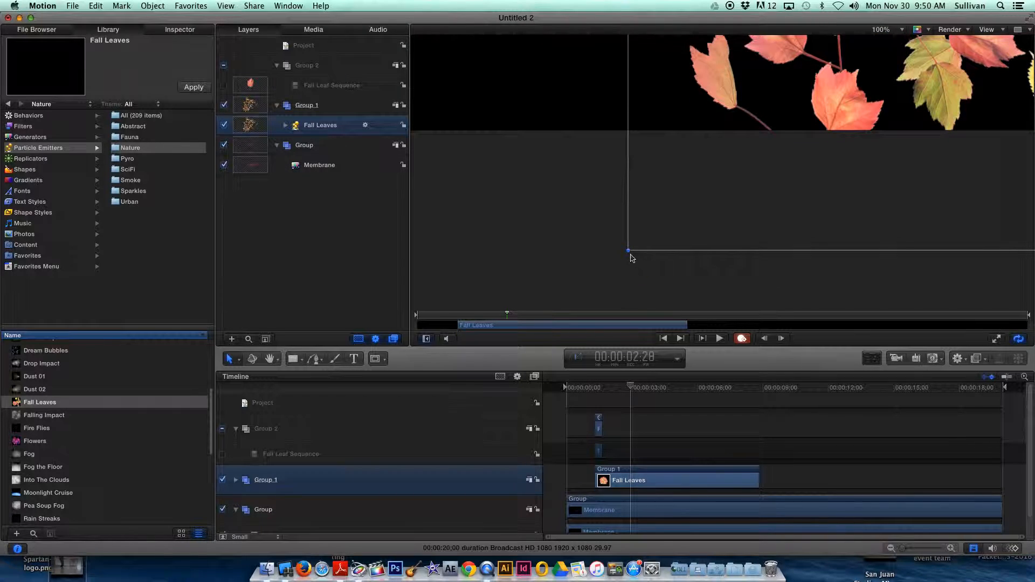
{"action": "left_click_drag", "start_coordinate": [630, 252], "coordinate": [660, 216]}
{"action": "scroll", "coordinate": [739, 128], "scroll_direction": "up", "scroll_amount": 6}
{"action": "left_click_drag", "start_coordinate": [661, 291], "coordinate": [676, 274]}
{"action": "scroll", "coordinate": [747, 191], "scroll_direction": "up", "scroll_amount": 3}
{"action": "scroll", "coordinate": [746, 191], "scroll_direction": "up", "scroll_amount": 6}
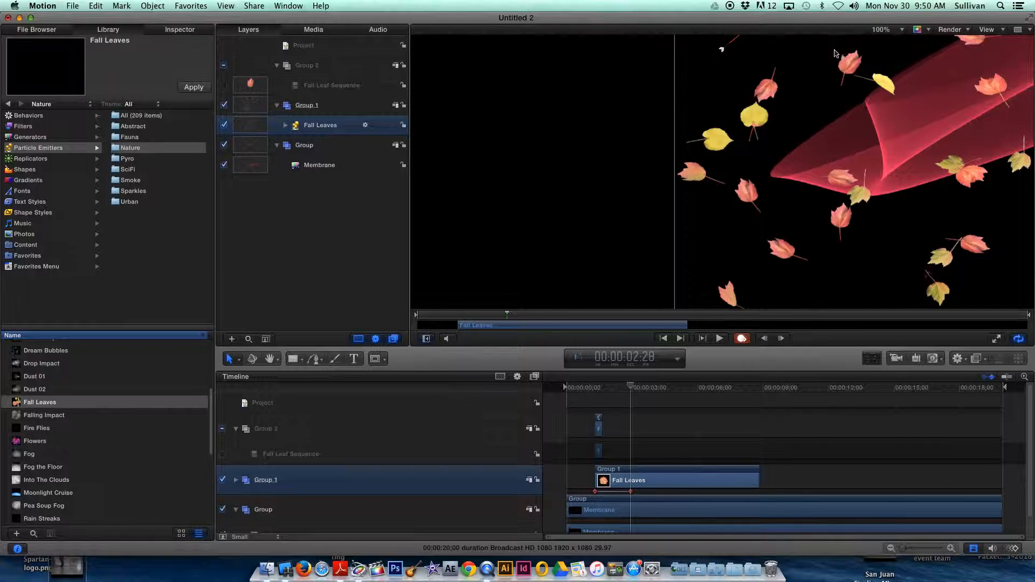
Scrub the leaf animation back to 00:00:01:07, preview the Flowers emitter, and list the Replicators in the Library.
{"action": "left_click_drag", "start_coordinate": [631, 387], "coordinate": [593, 388]}
{"action": "left_click", "coordinate": [46, 441]}
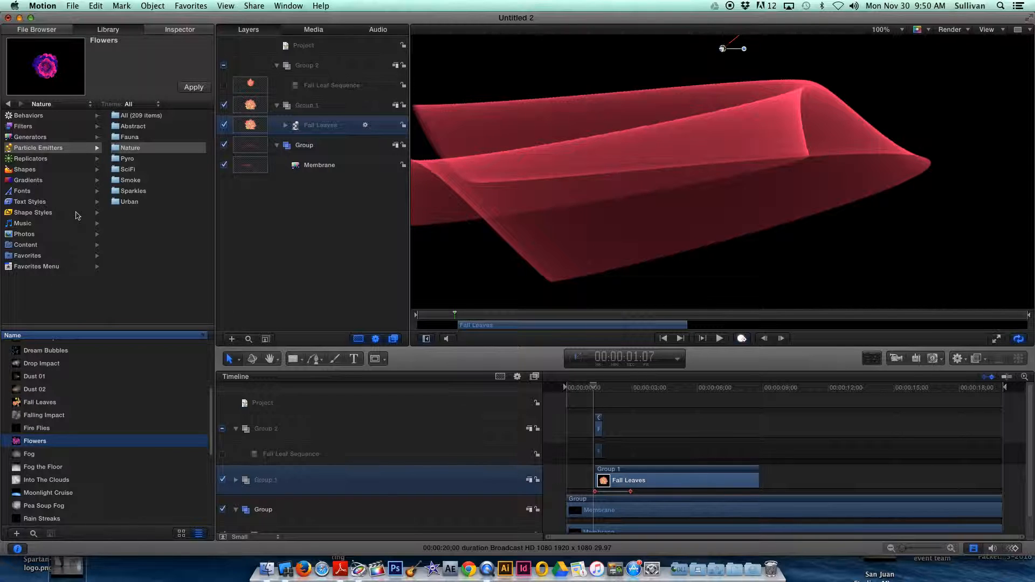
{"action": "left_click", "coordinate": [45, 159]}
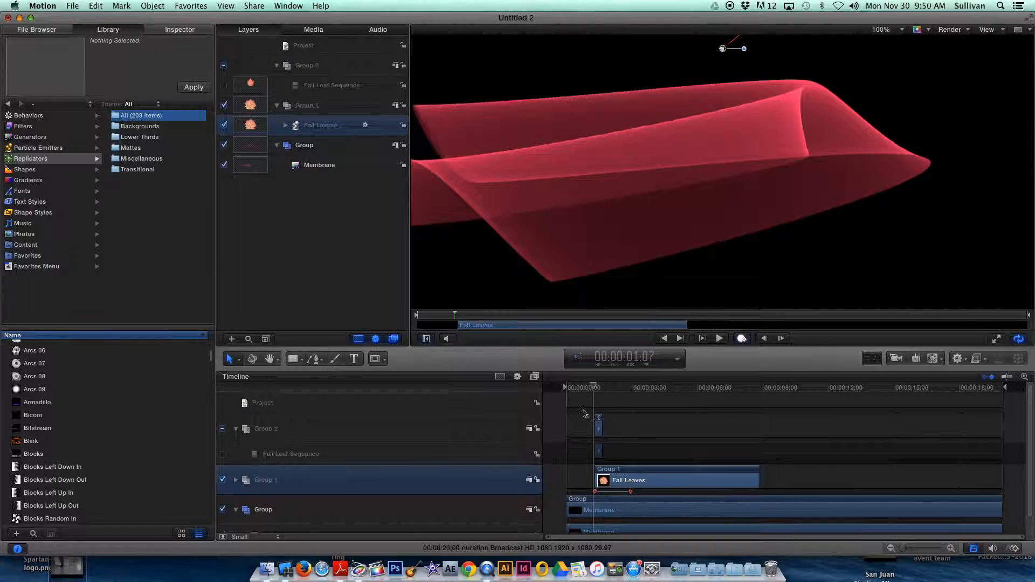
Add the text "BASIC TEXT" to Group 2 near the upper part of the canvas, above the Membrane.
{"action": "left_click", "coordinate": [341, 437]}
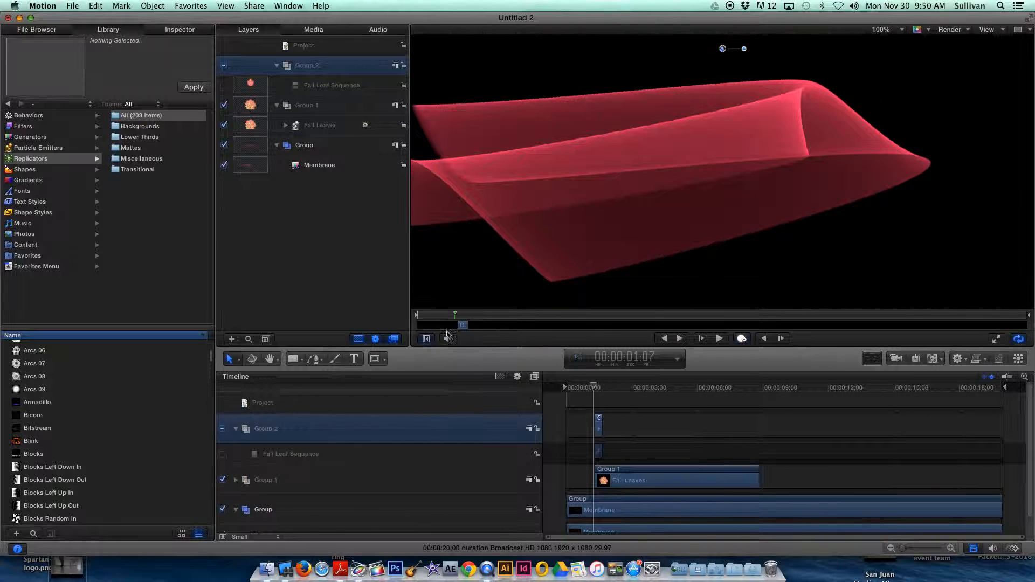
{"action": "left_click", "coordinate": [355, 360]}
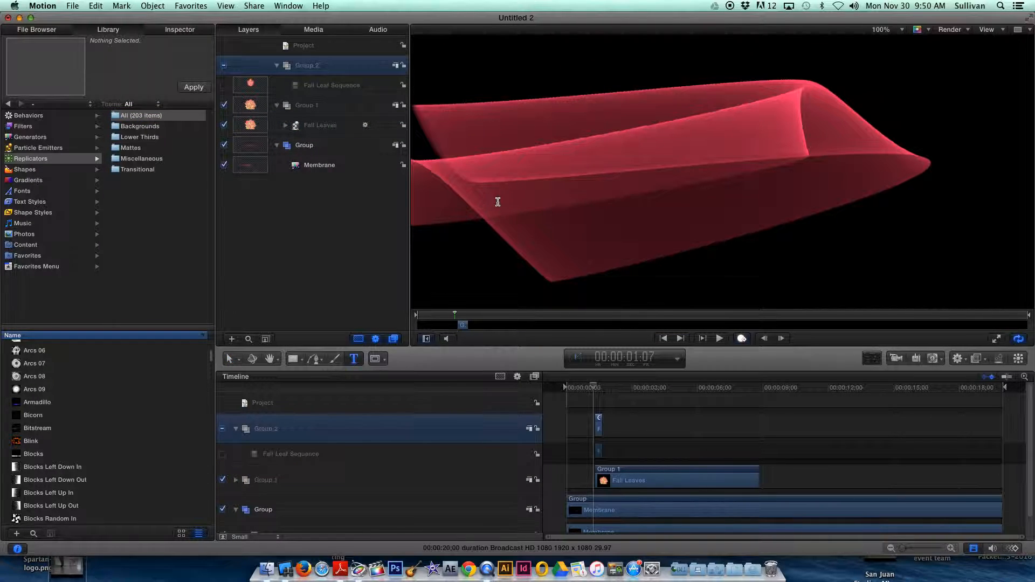
{"action": "left_click", "coordinate": [520, 105]}
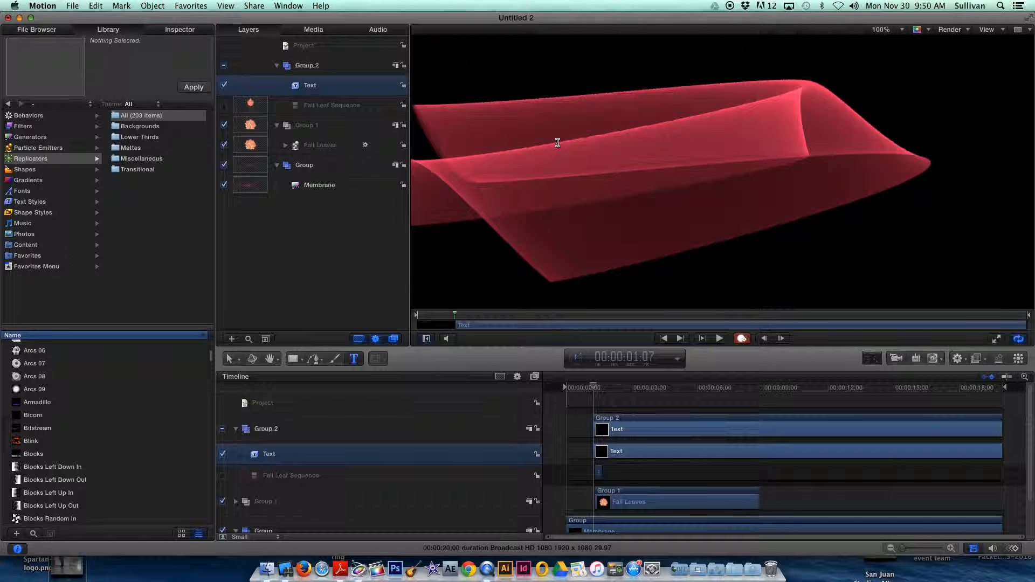
{"action": "type", "text": "BASIC "}
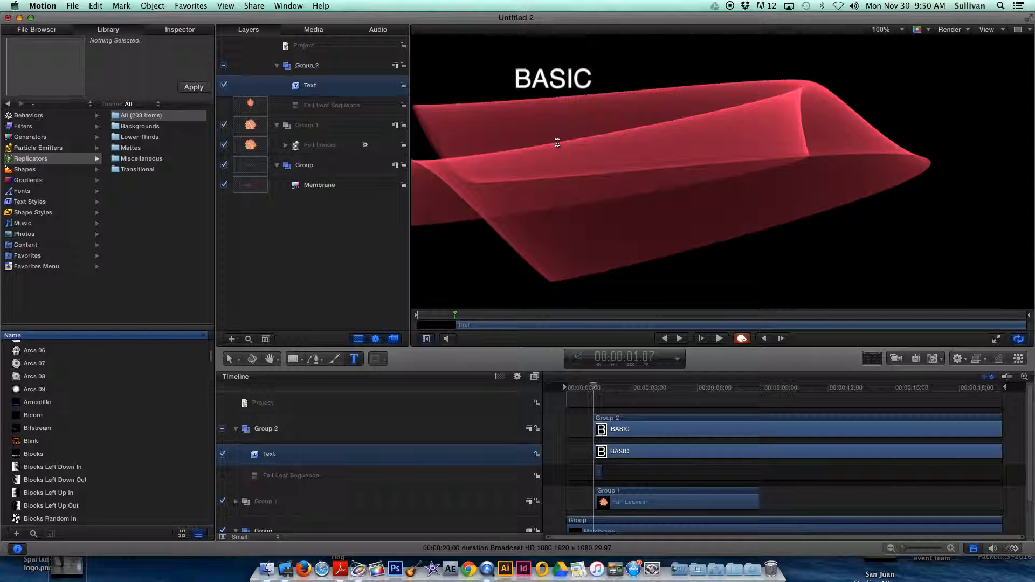
{"action": "type", "text": "TYEXT"}
{"action": "key", "text": "BackSpace"}
{"action": "key", "text": "BackSpace"}
{"action": "key", "text": "BackSpace"}
{"action": "key", "text": "BackSpace"}
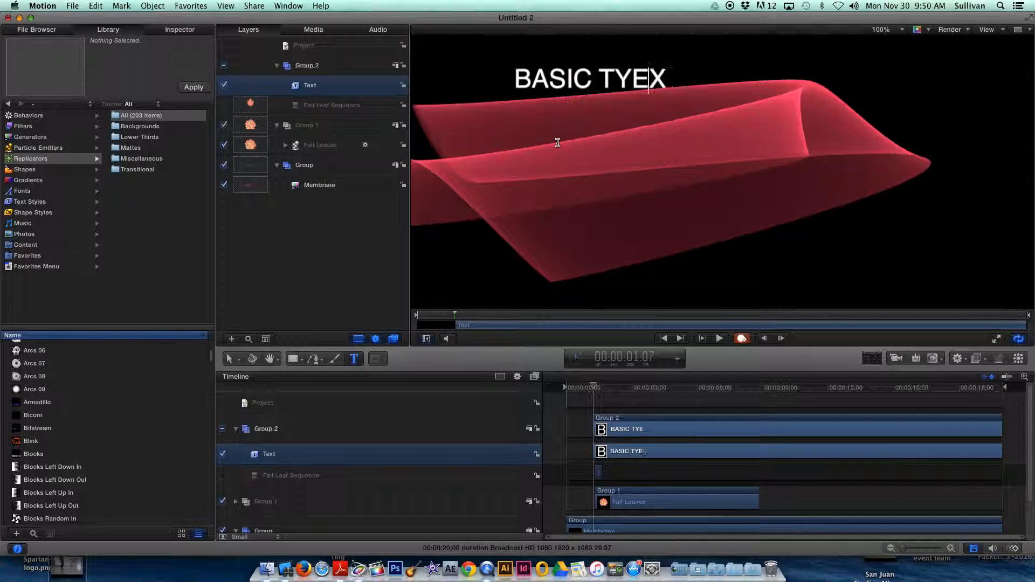
{"action": "type", "text": "EXT"}
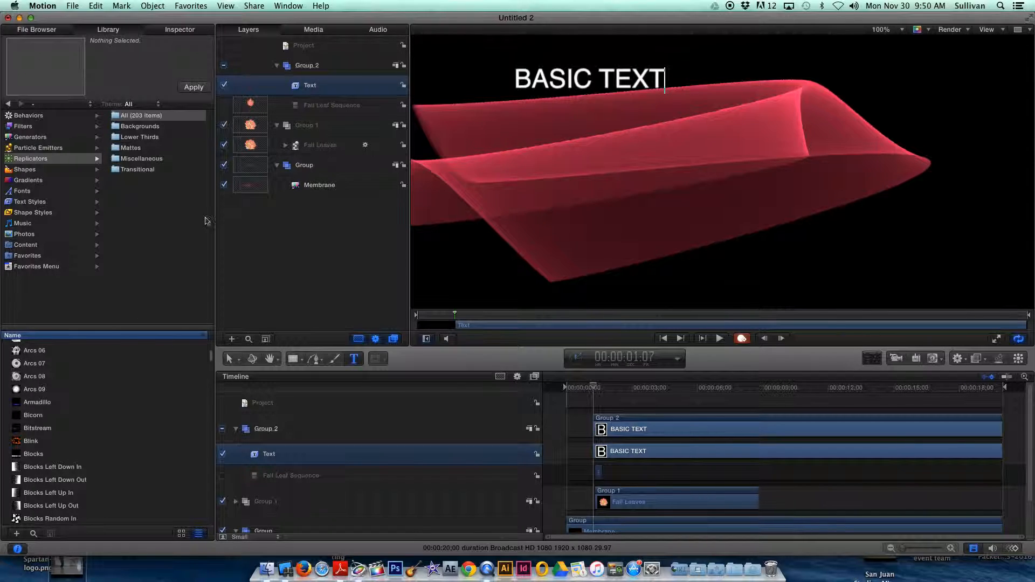
Preview the Gold, Offset, Platinum and Reflection text styles from the Library and apply Retro Neue to the BASIC TEXT layer.
{"action": "left_click", "coordinate": [39, 204]}
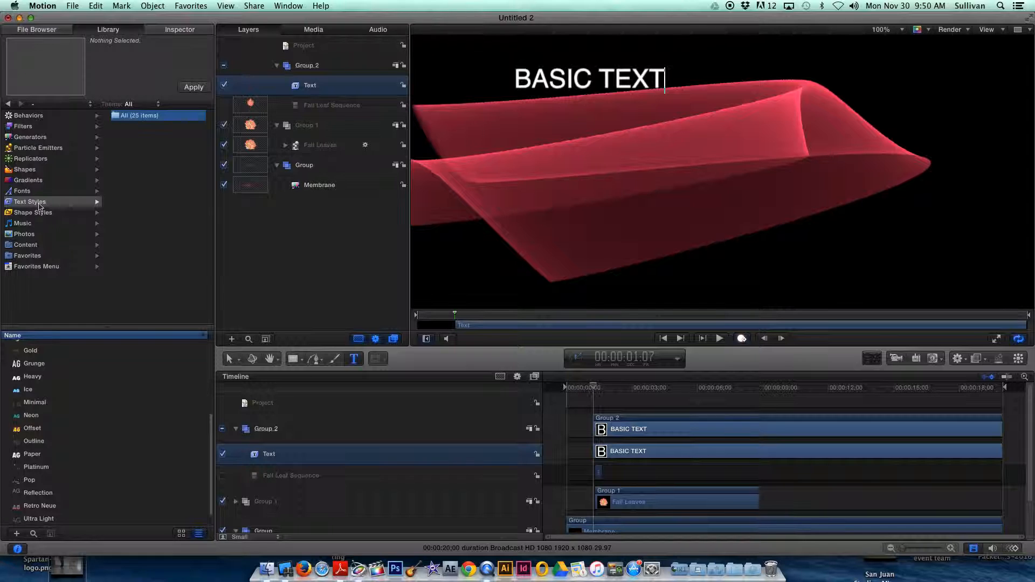
{"action": "key", "text": "Escape"}
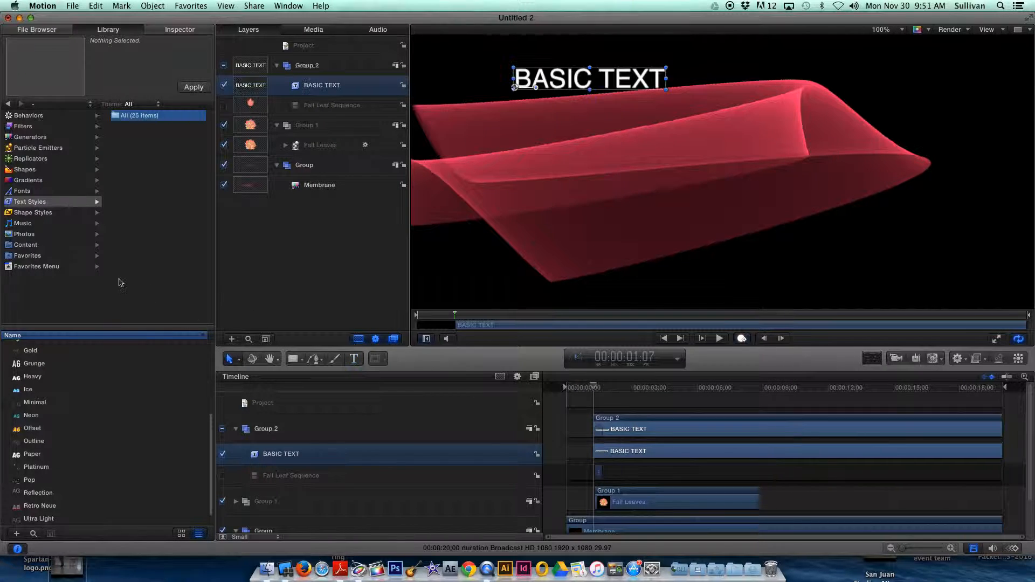
{"action": "left_click", "coordinate": [33, 352]}
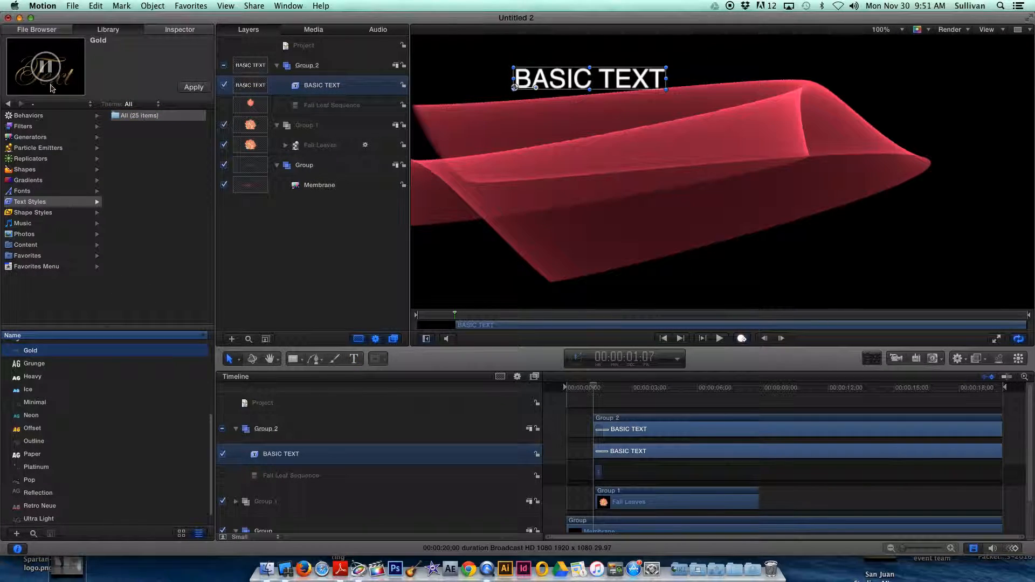
{"action": "scroll", "coordinate": [58, 397], "scroll_direction": "down", "scroll_amount": 1}
{"action": "left_click", "coordinate": [33, 416]}
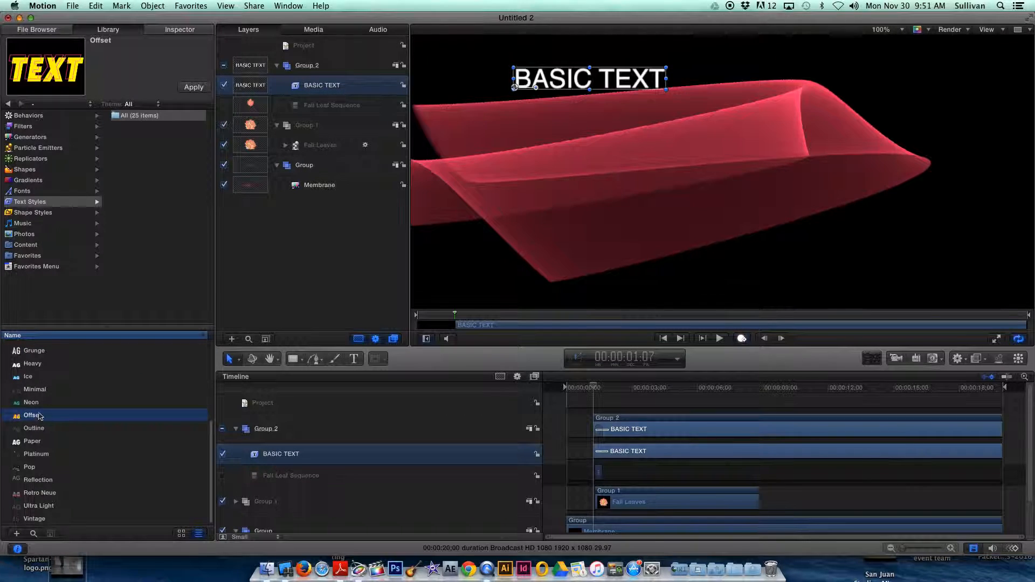
{"action": "left_click", "coordinate": [37, 453]}
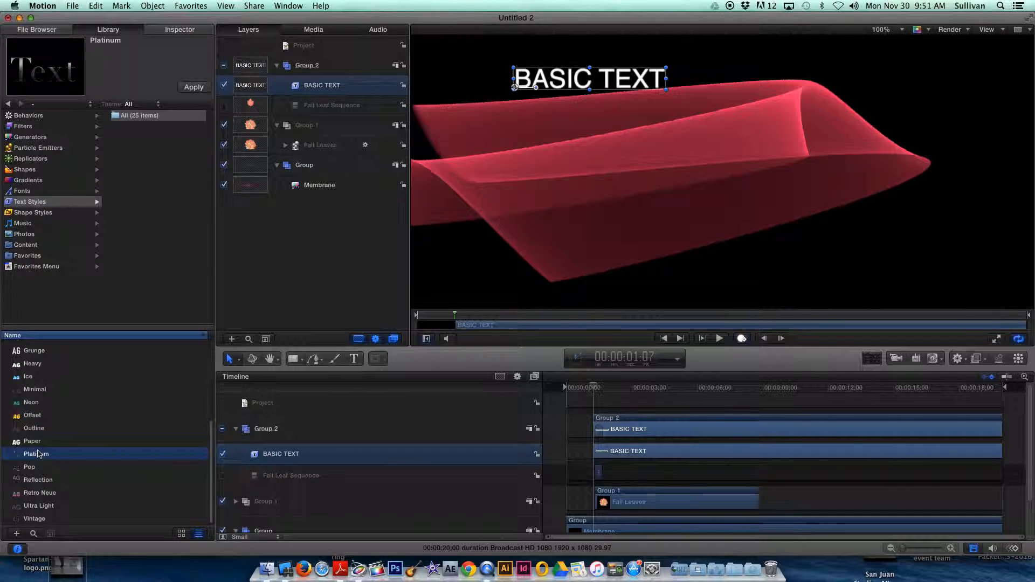
{"action": "left_click", "coordinate": [28, 482]}
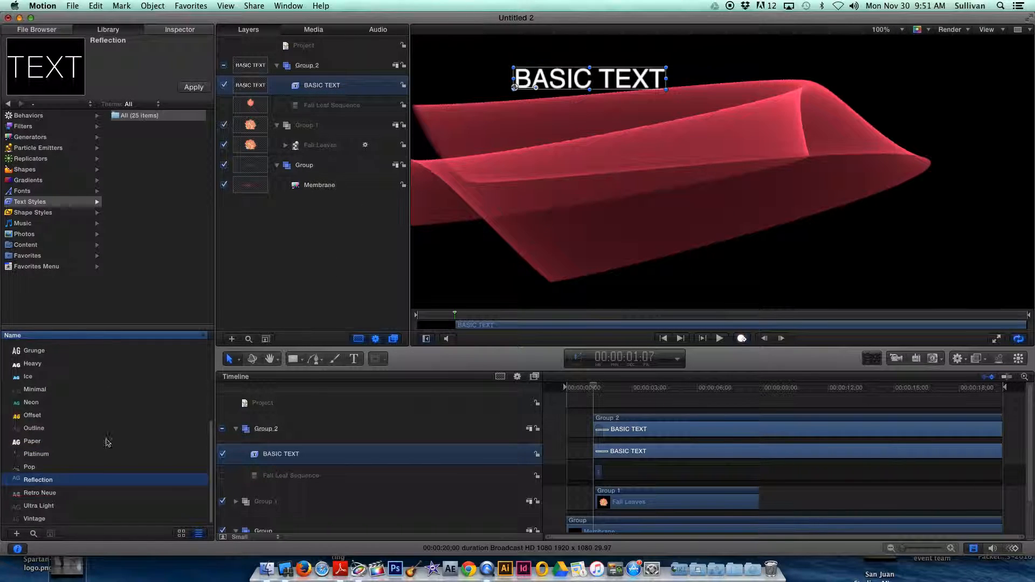
{"action": "left_click", "coordinate": [49, 494]}
{"action": "left_click", "coordinate": [193, 88]}
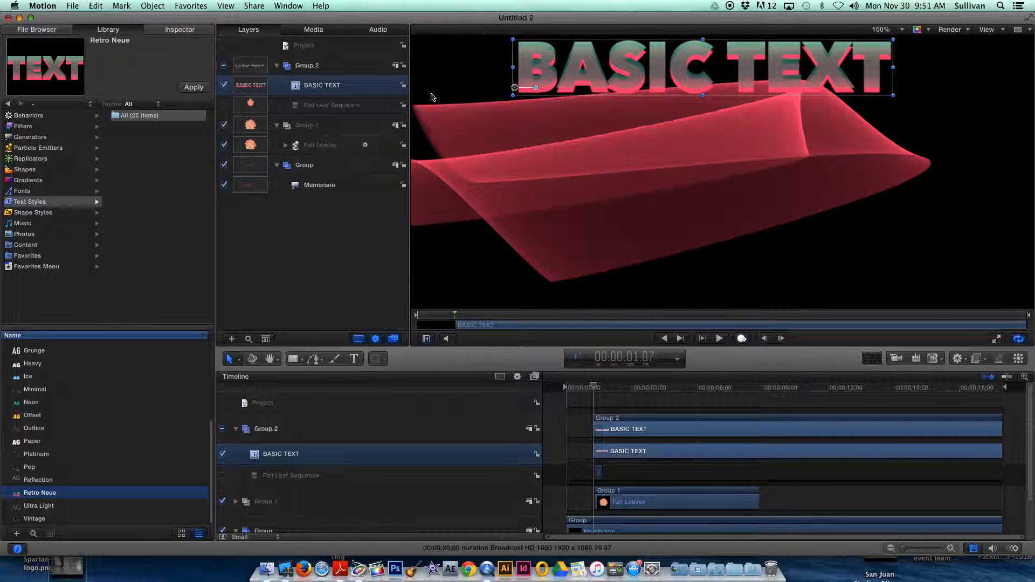
Scrub the composition from the start to 00:00:04:07, and switch recording on and back off, ending at 00:00:03:23.
{"action": "left_click_drag", "start_coordinate": [596, 392], "coordinate": [563, 369]}
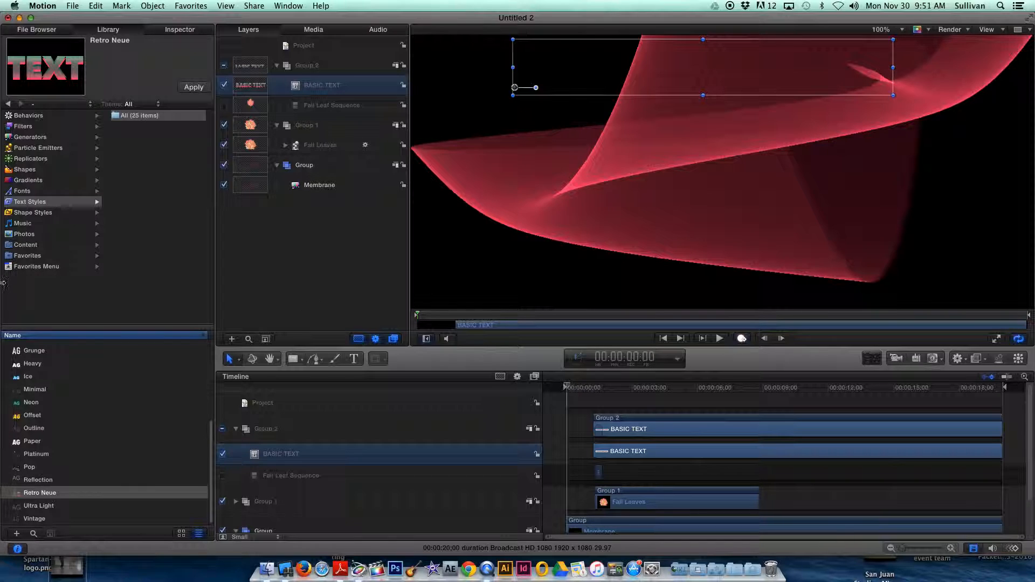
{"action": "left_click_drag", "start_coordinate": [566, 388], "coordinate": [659, 391]}
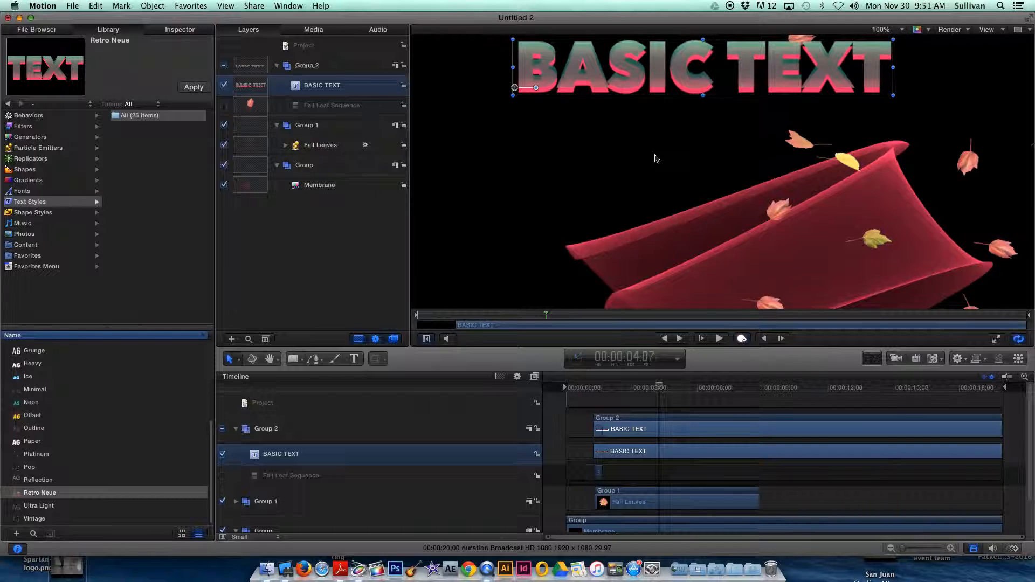
{"action": "left_click", "coordinate": [742, 339]}
{"action": "mouse_move", "coordinate": [660, 388]}
{"action": "left_mouse_down"}
{"action": "mouse_move", "coordinate": [597, 394]}
{"action": "mouse_move", "coordinate": [649, 399]}
{"action": "left_mouse_up"}
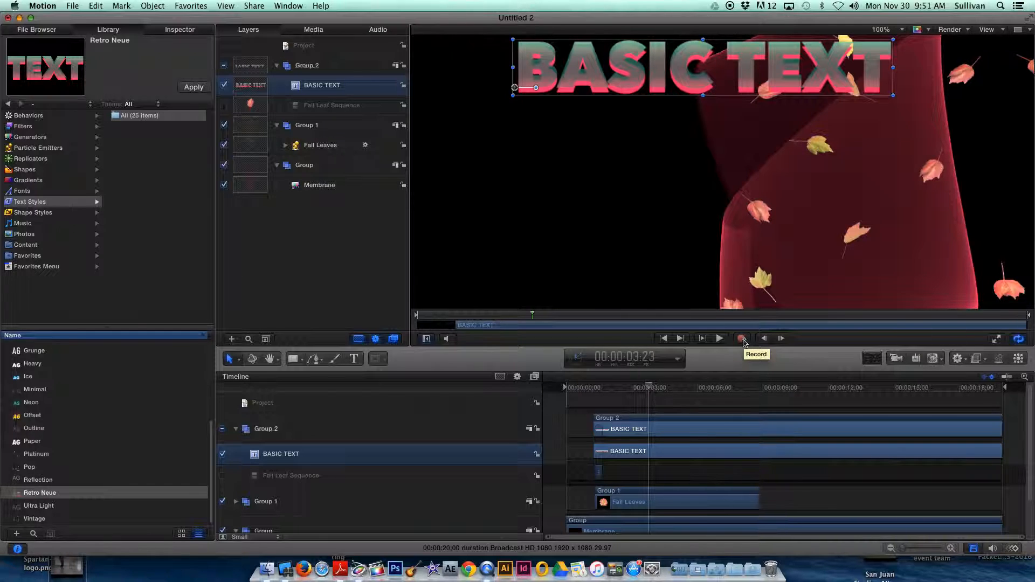
{"action": "left_click", "coordinate": [743, 339]}
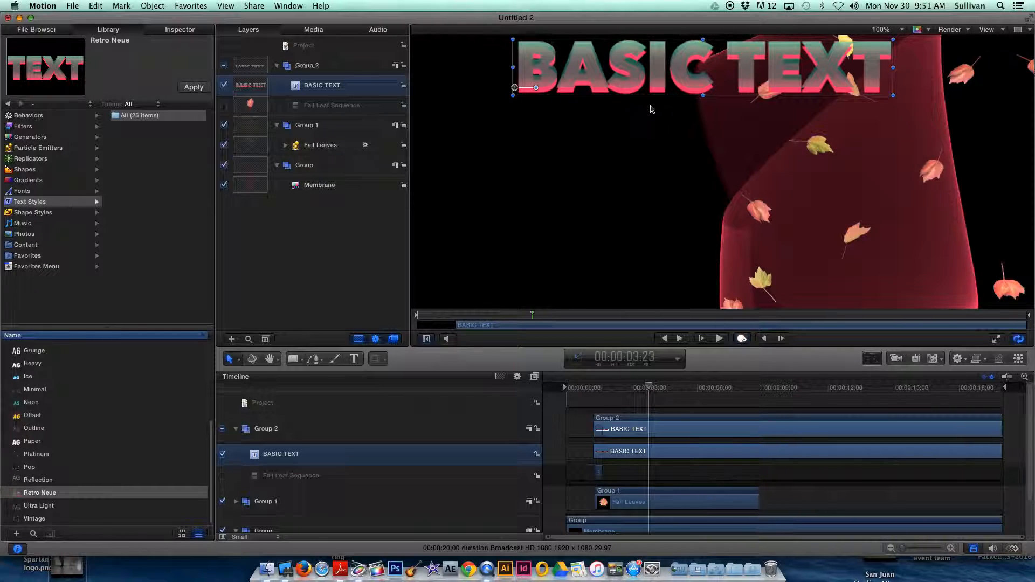
Record a keyframed animation of BASIC TEXT at 00:00:06:09, moving it straight down near the canvas's lower edge and enlarging it, and scrub back to 00:00:01:12.
{"action": "left_click_drag", "start_coordinate": [649, 392], "coordinate": [705, 393]}
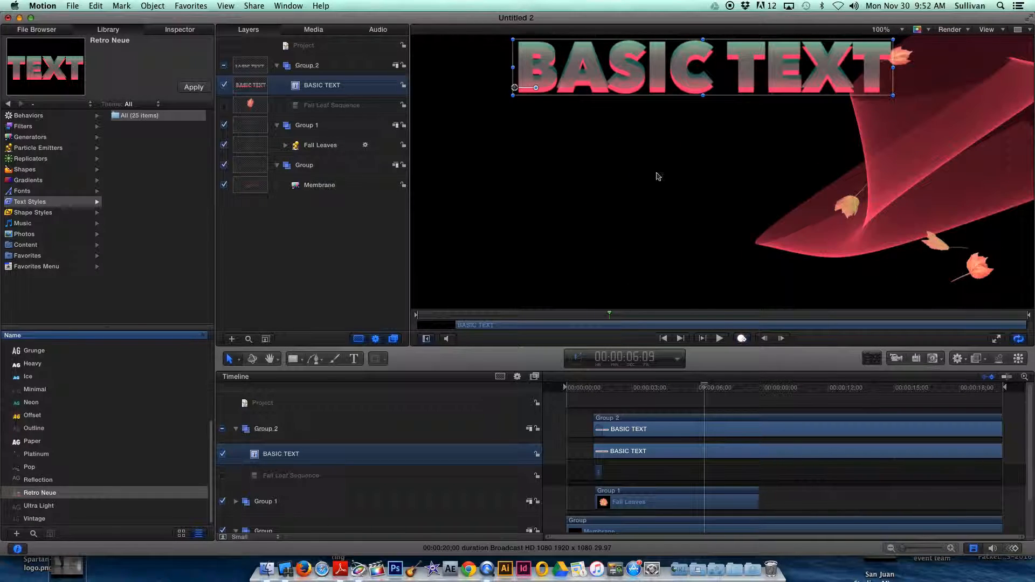
{"action": "left_click_drag", "start_coordinate": [636, 88], "coordinate": [631, 257]}
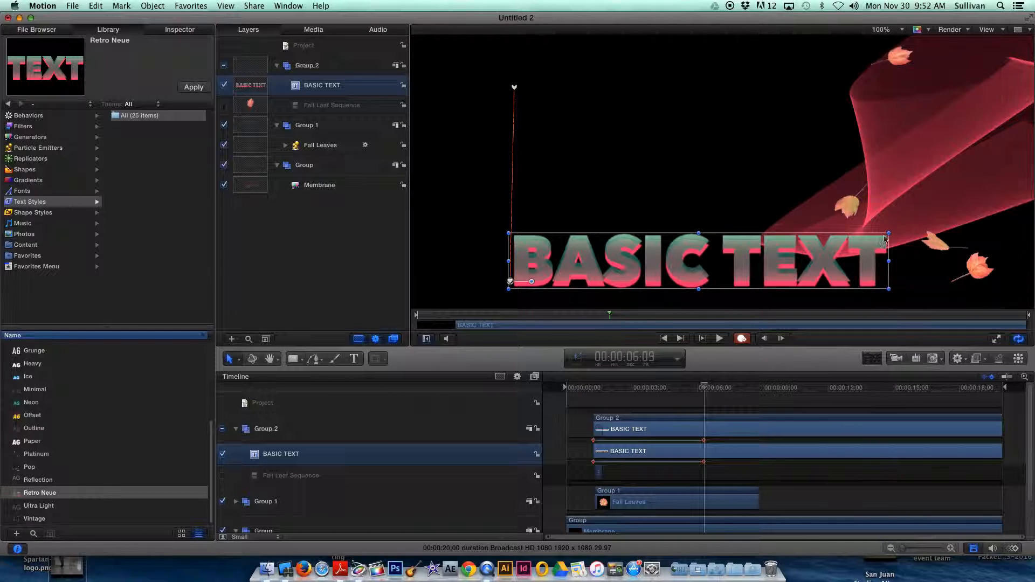
{"action": "left_click_drag", "start_coordinate": [888, 234], "coordinate": [977, 189]}
{"action": "left_click_drag", "start_coordinate": [706, 387], "coordinate": [596, 402]}
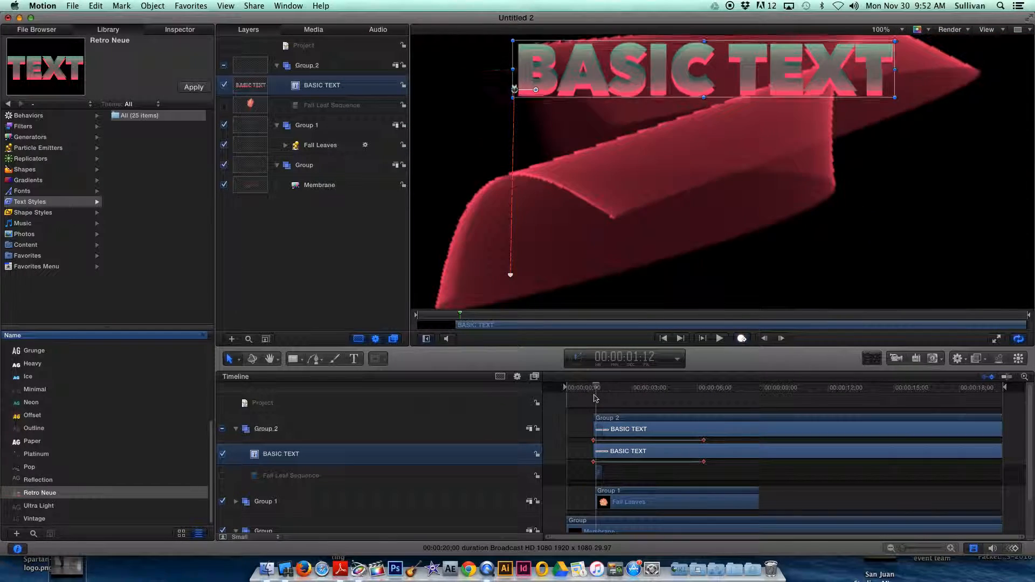
Review the movie export options, inspect the BASIC TEXT layer's text formatting, and scrub the animation to 00:00:01:20.
{"action": "left_click", "coordinate": [256, 6]}
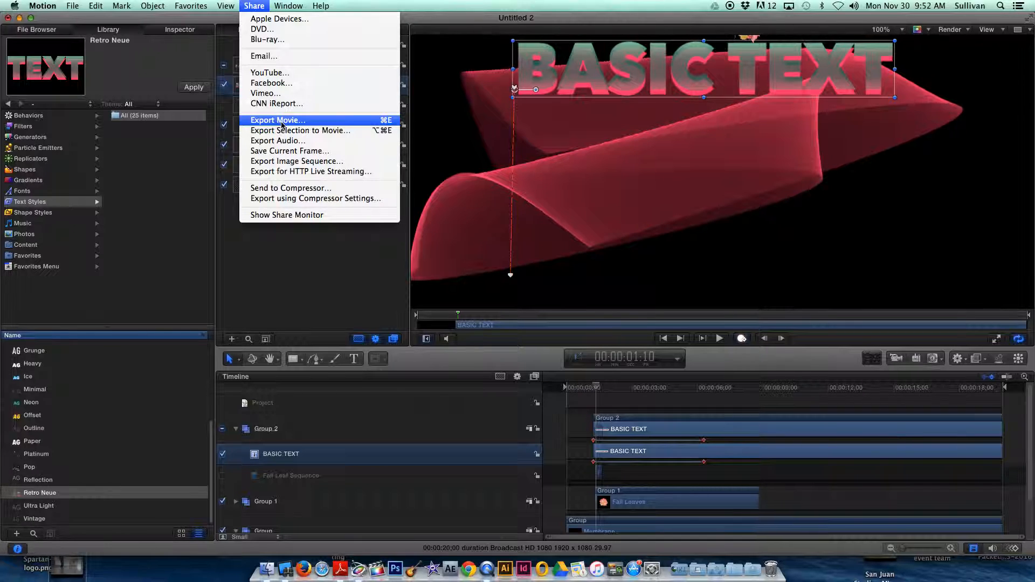
{"action": "left_click", "coordinate": [191, 201]}
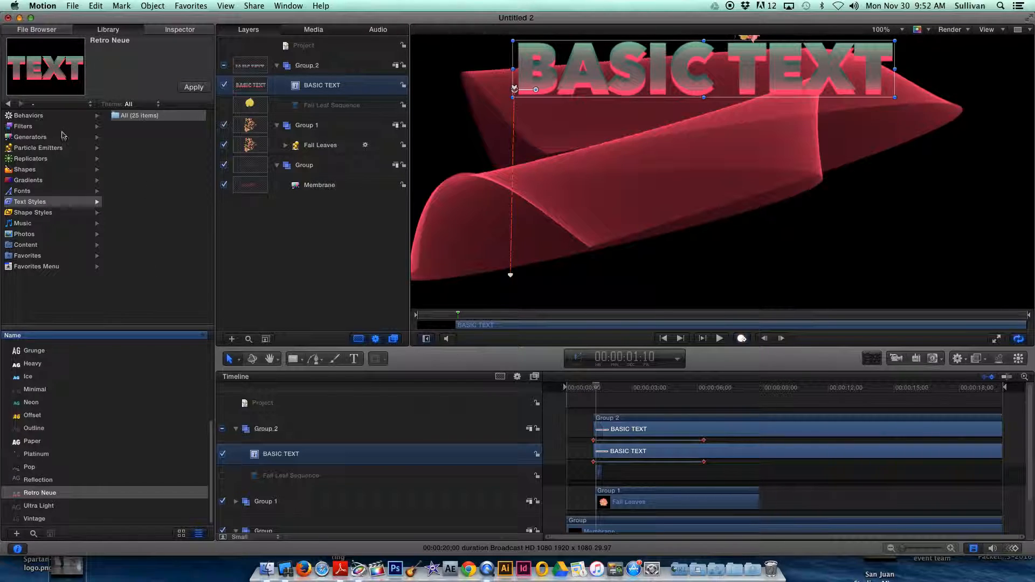
{"action": "left_click", "coordinate": [180, 29]}
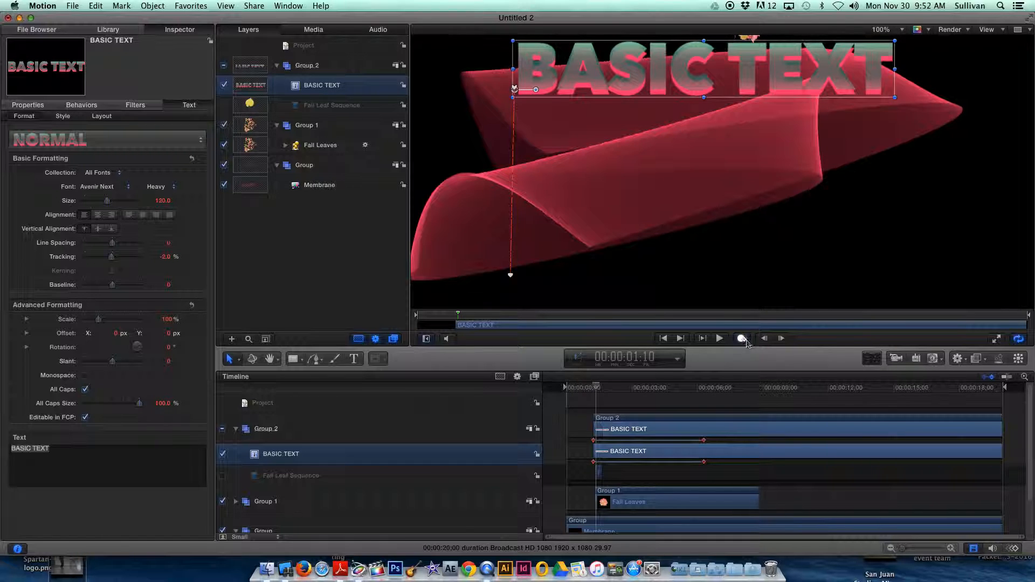
{"action": "left_click_drag", "start_coordinate": [597, 388], "coordinate": [603, 392]}
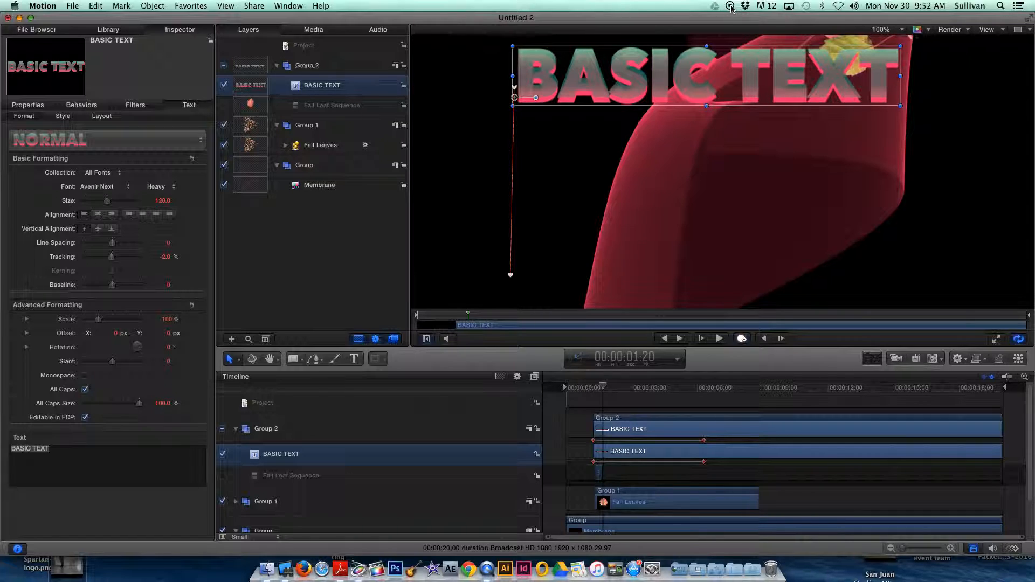